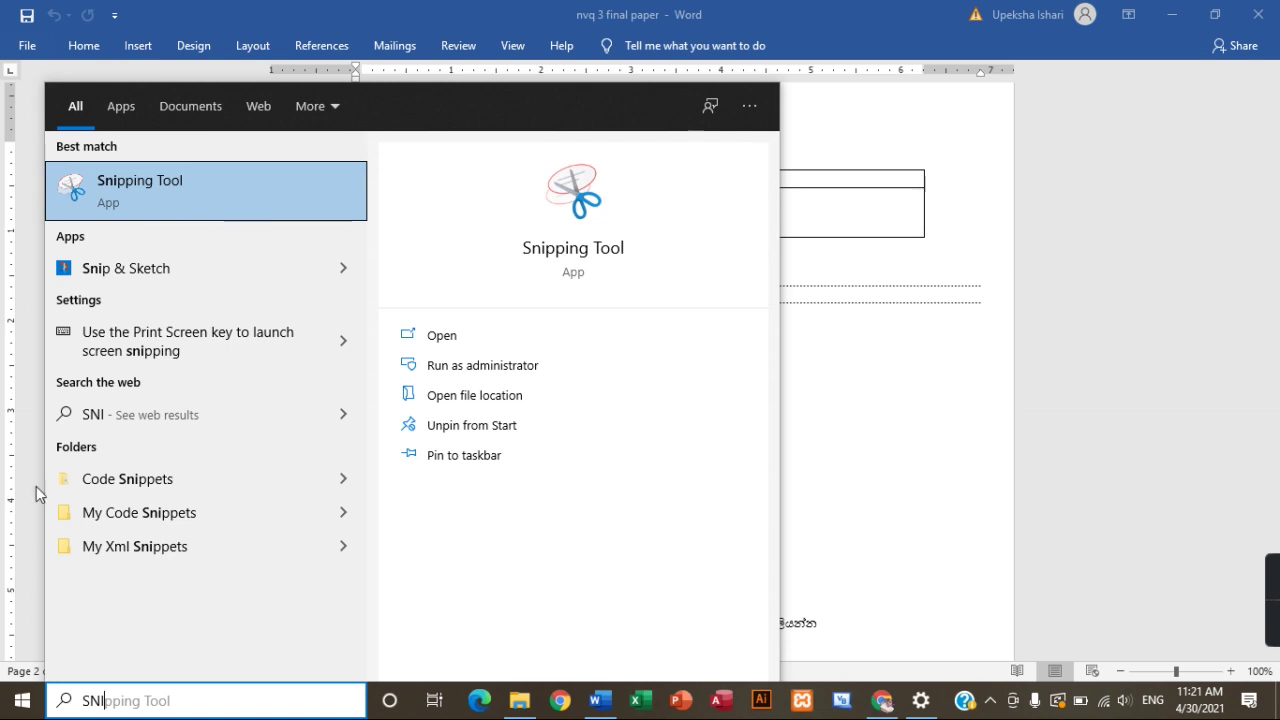
- Pin Snipping Tool to the taskbar and close the search results
right_click(112, 197)
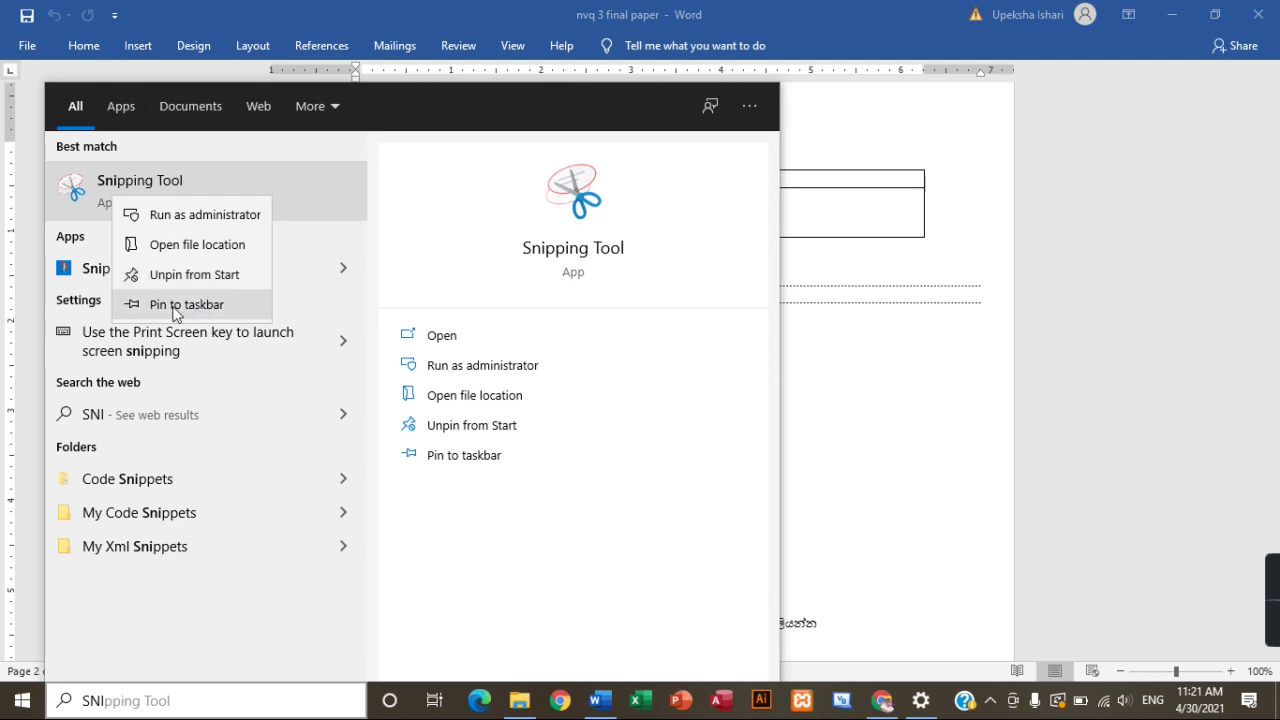
left_click(175, 305)
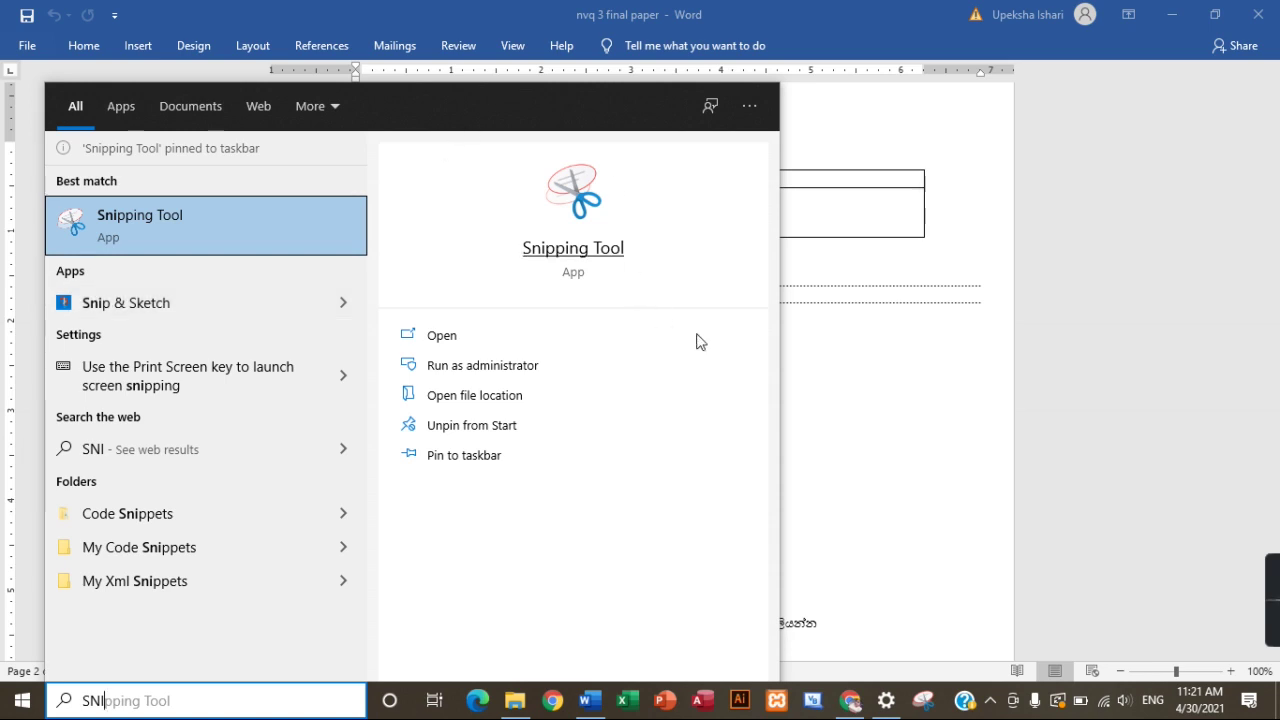
left_click(849, 351)
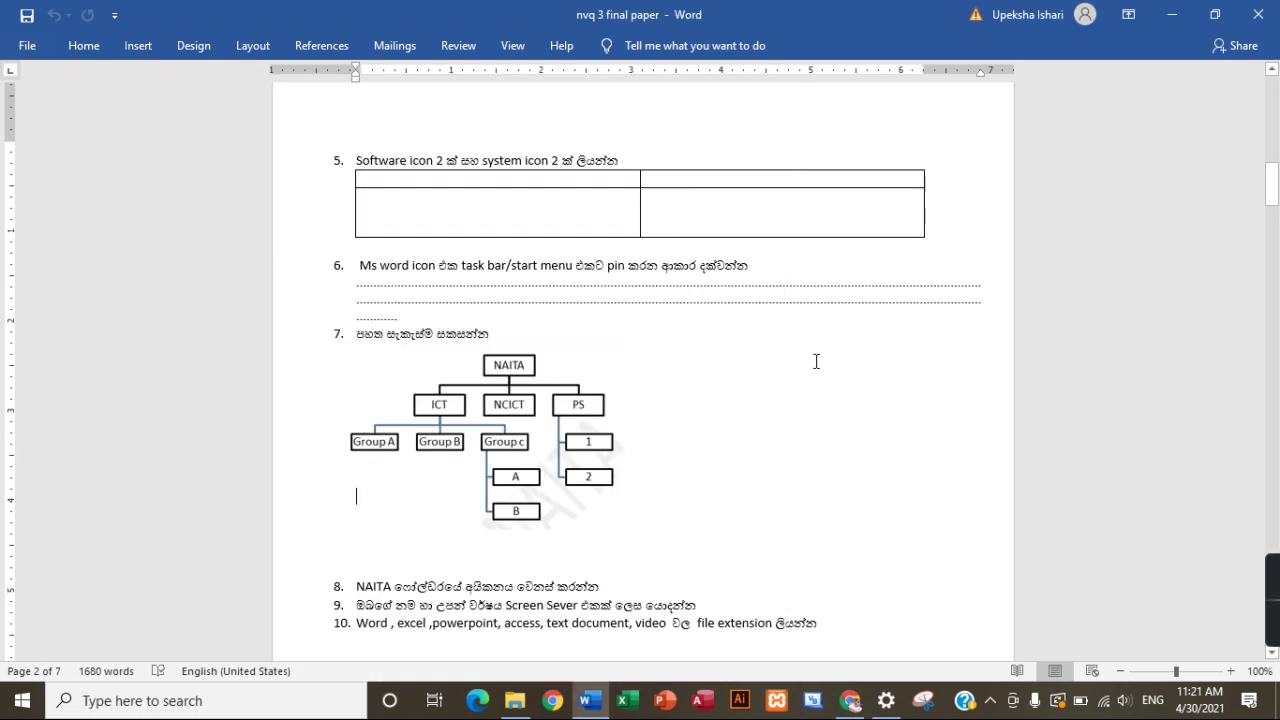
left_click(201, 692)
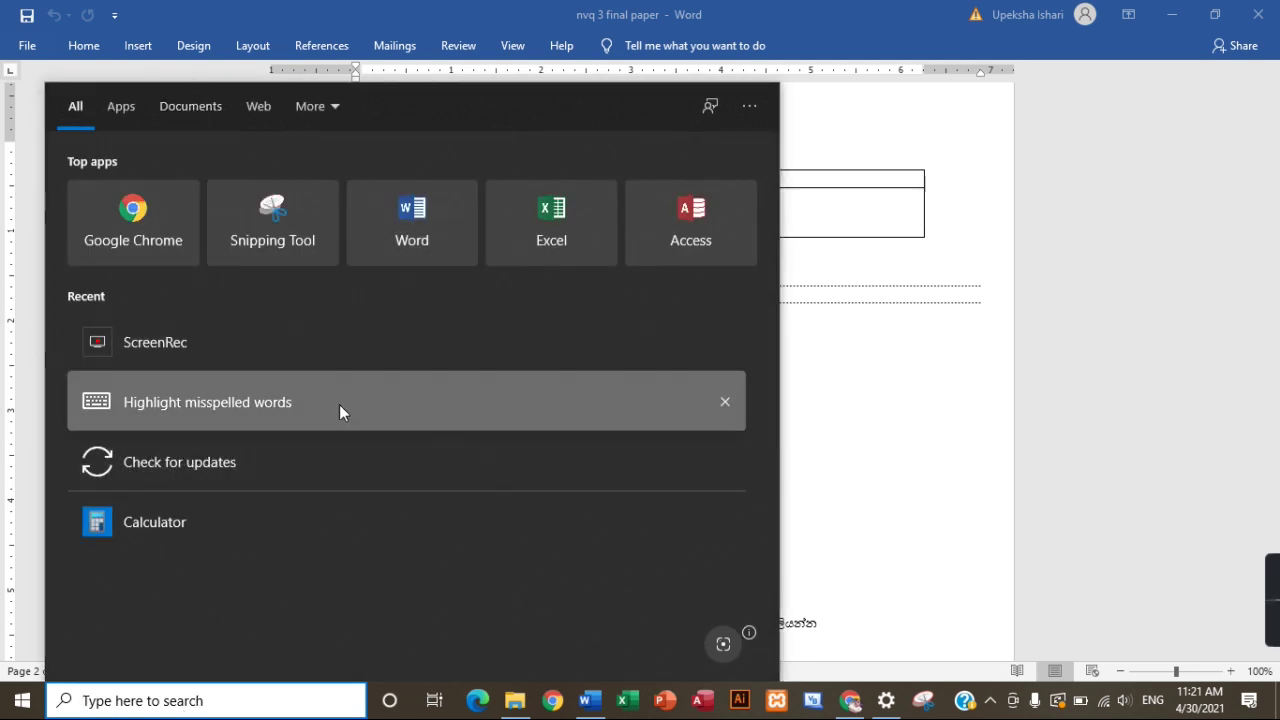
left_click(842, 362)
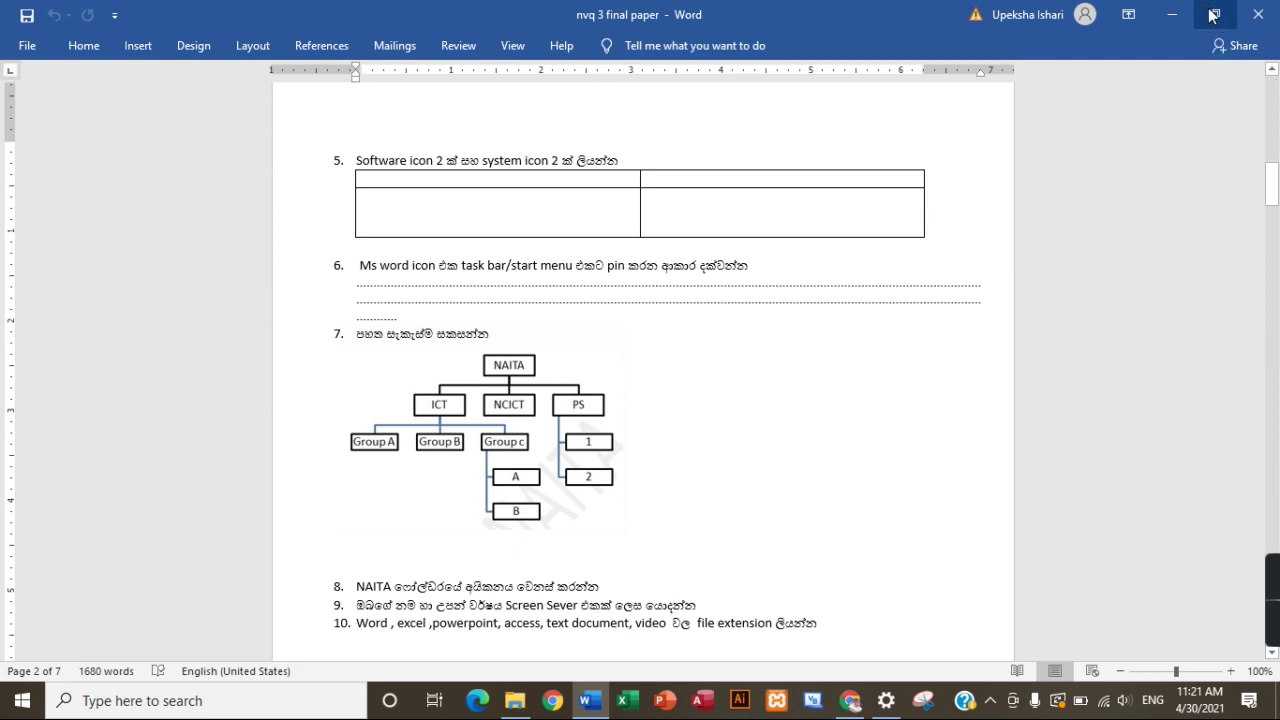
- Minimize the Word document and create a new folder on the desktop
left_click(1176, 14)
left_click(1177, 14)
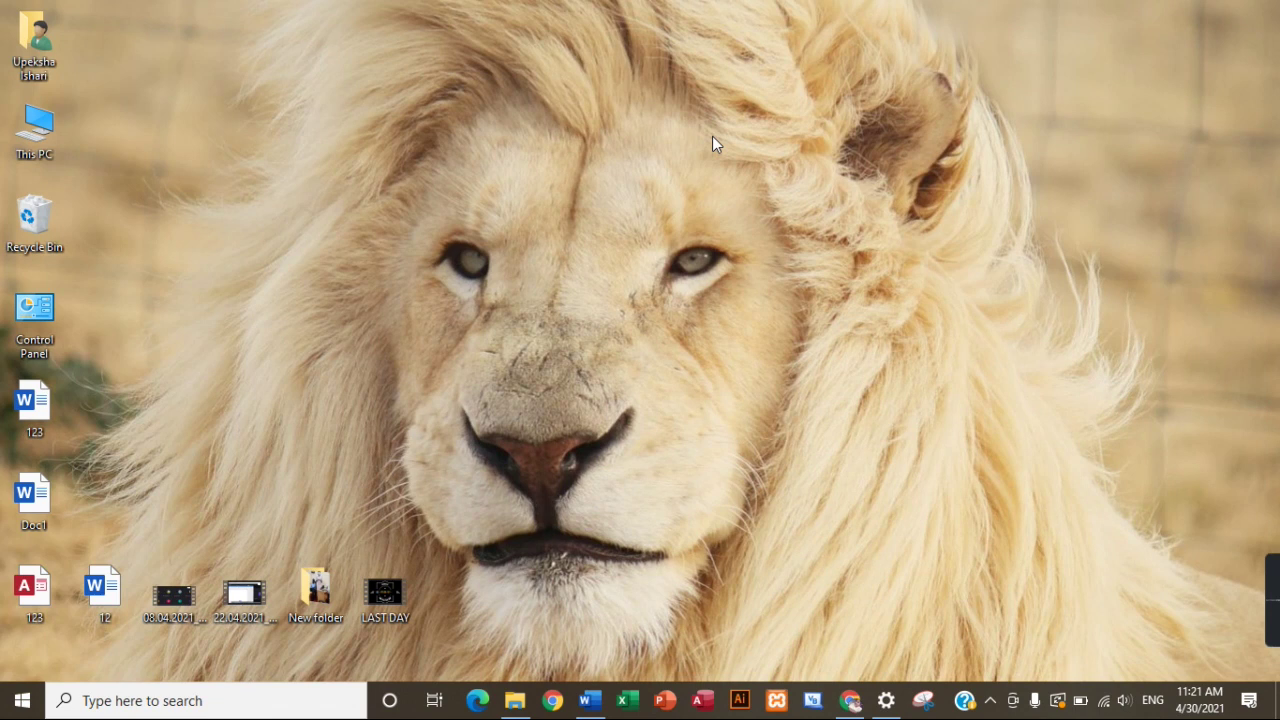
right_click(1004, 37)
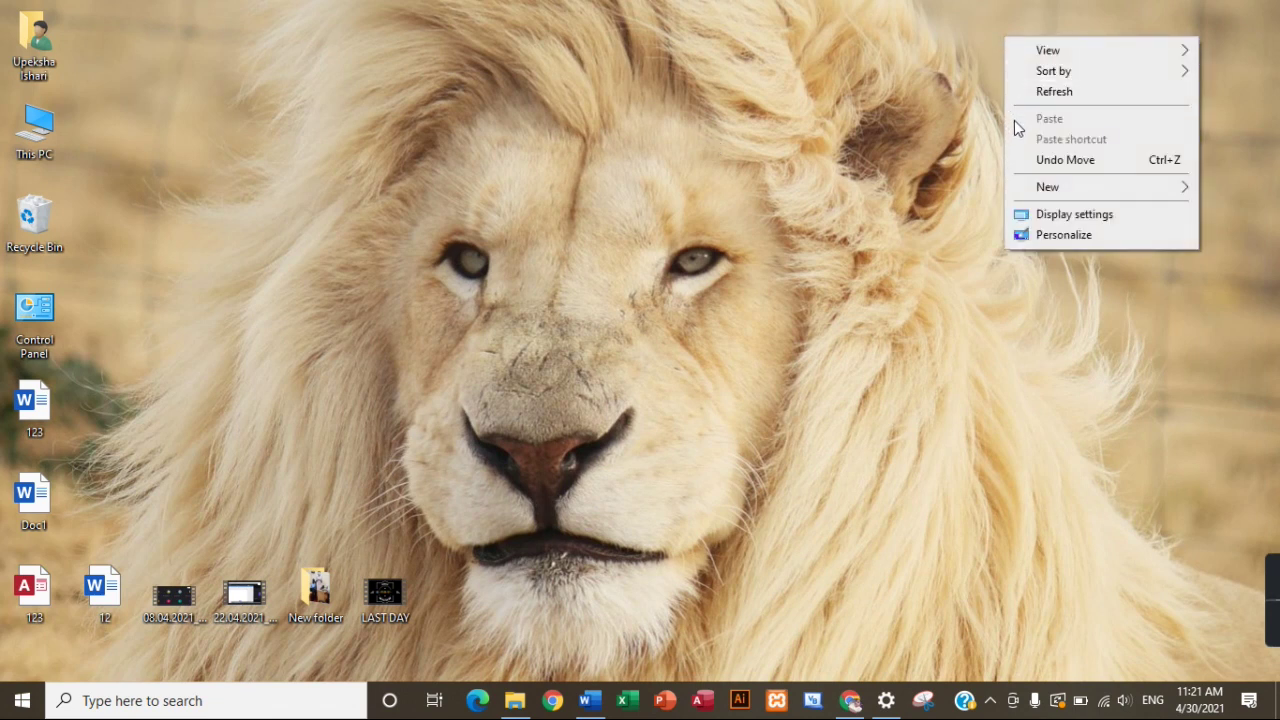
mouse_move(1030, 197)
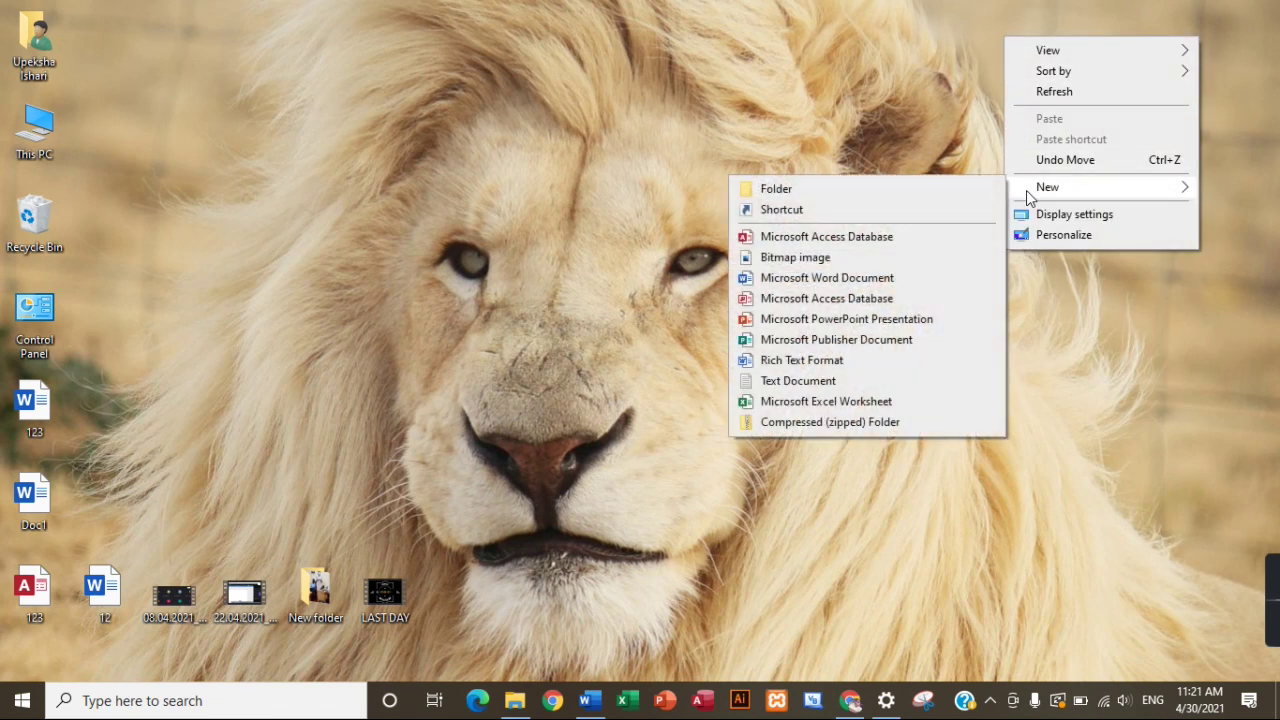
left_click(873, 196)
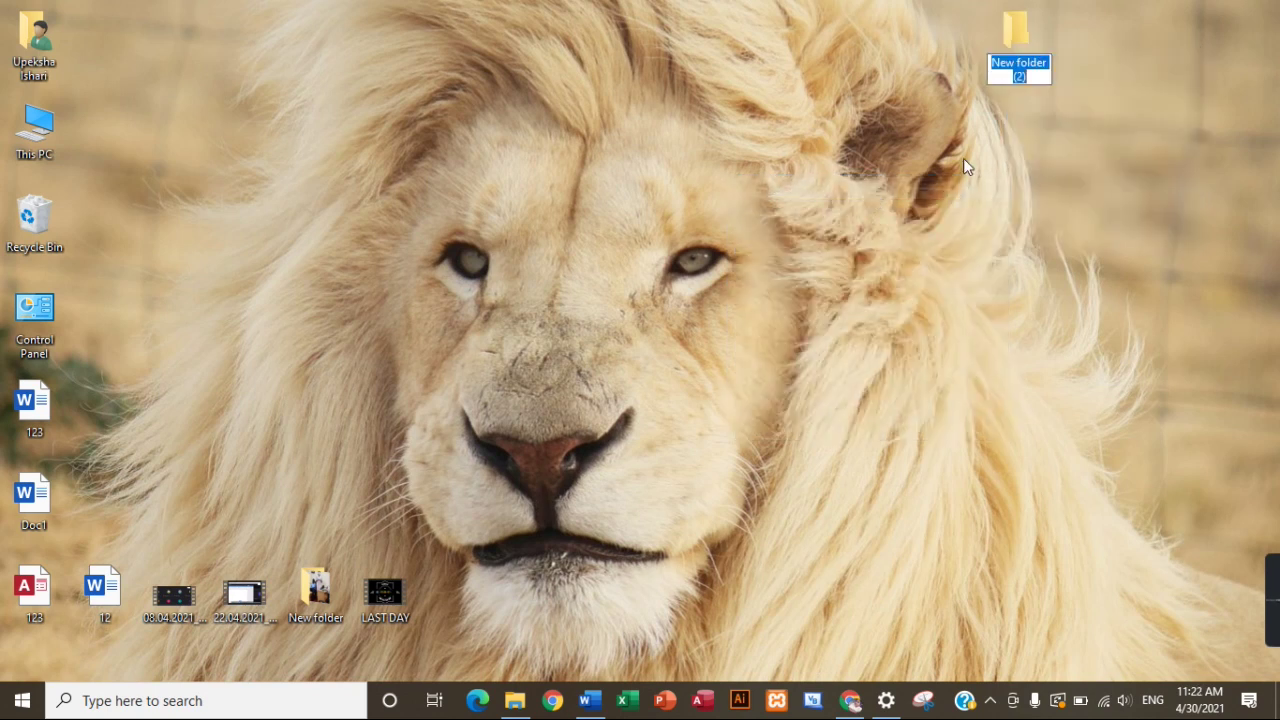
left_click(1069, 152)
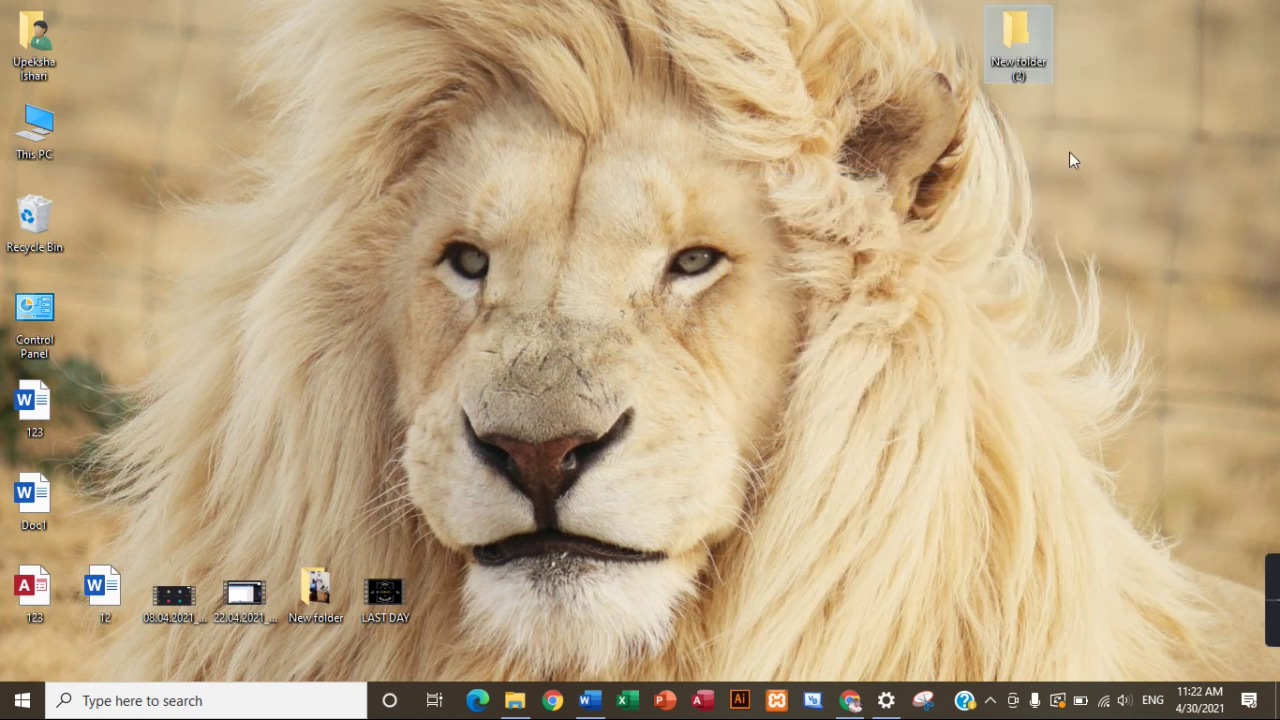
- Rename the new desktop folder as NAITA
right_click(1026, 62)
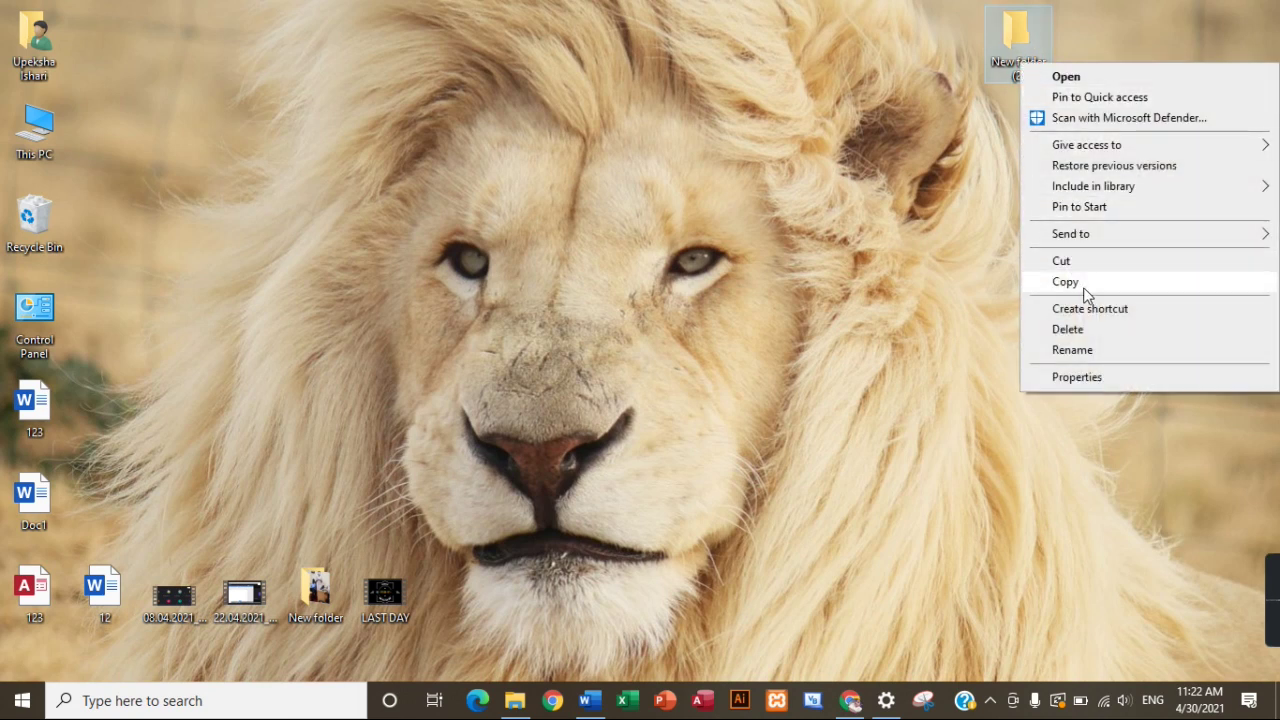
left_click(1078, 352)
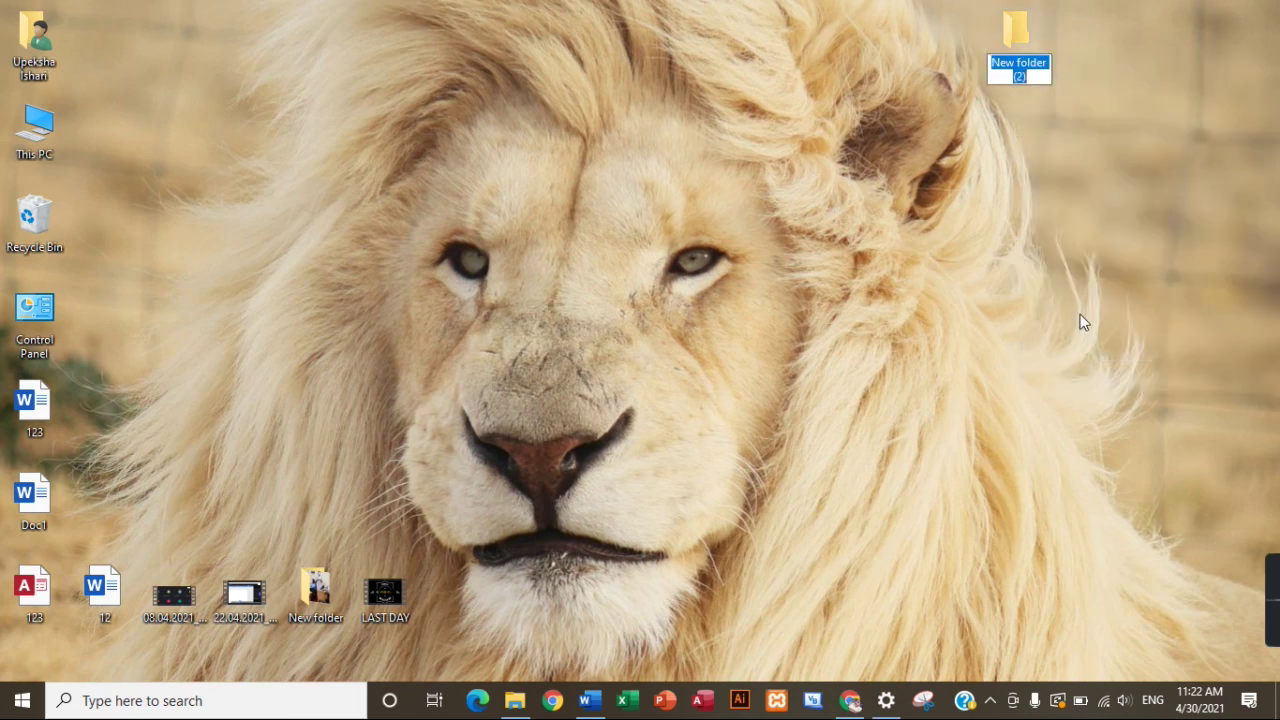
type("NAIAT")
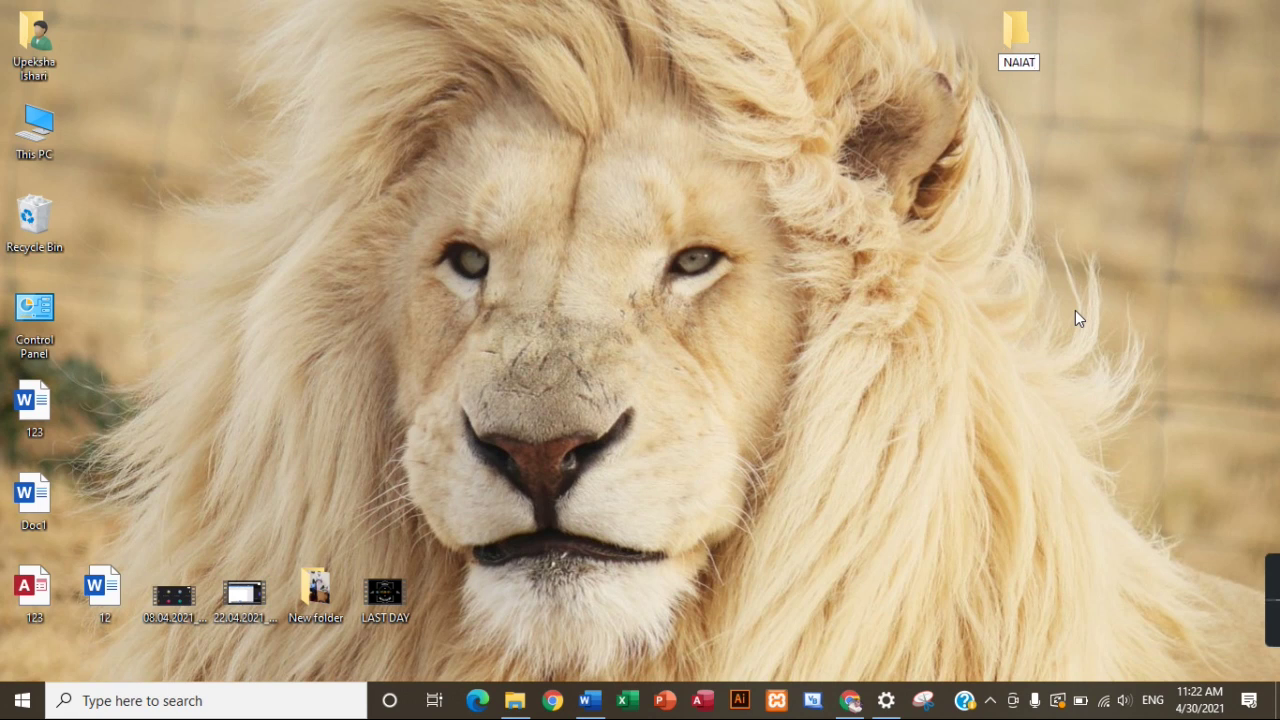
key("BackSpace")
key("BackSpace")
type("TA")
key("Return")
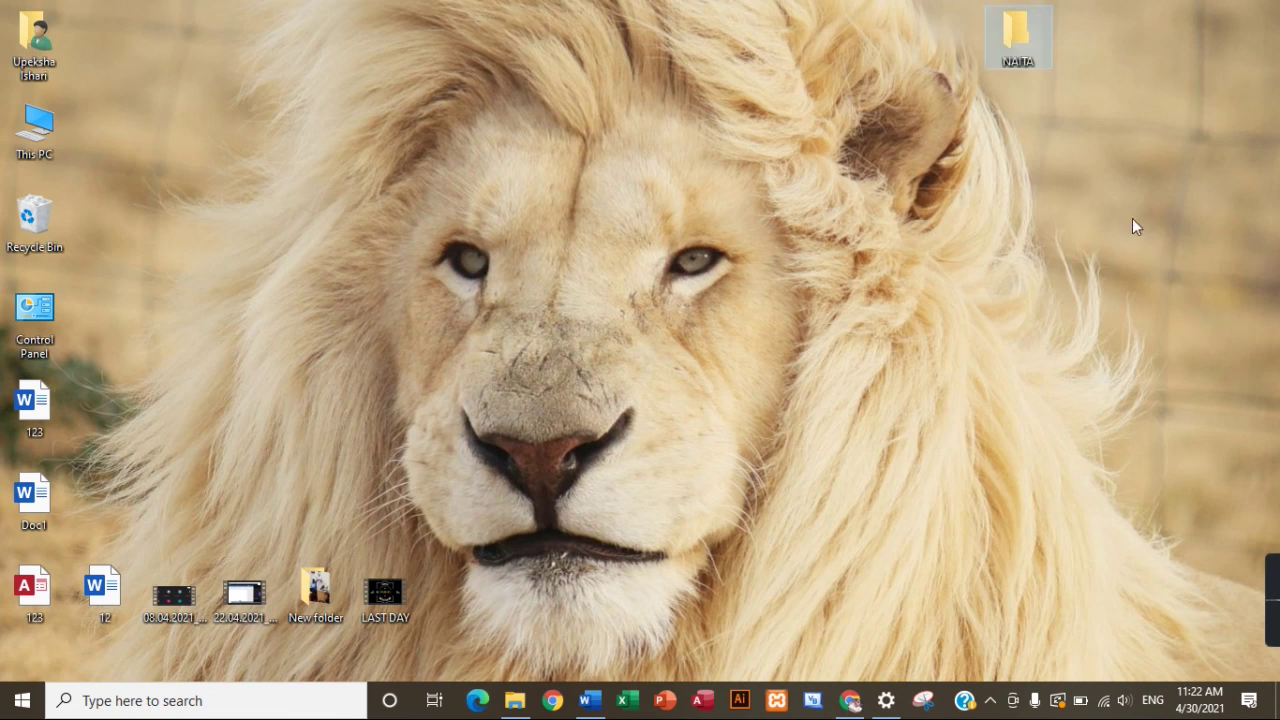
- Change the NAITA folder's icon to the red power symbol from SHELL32.dll in its properties
right_click(1030, 47)
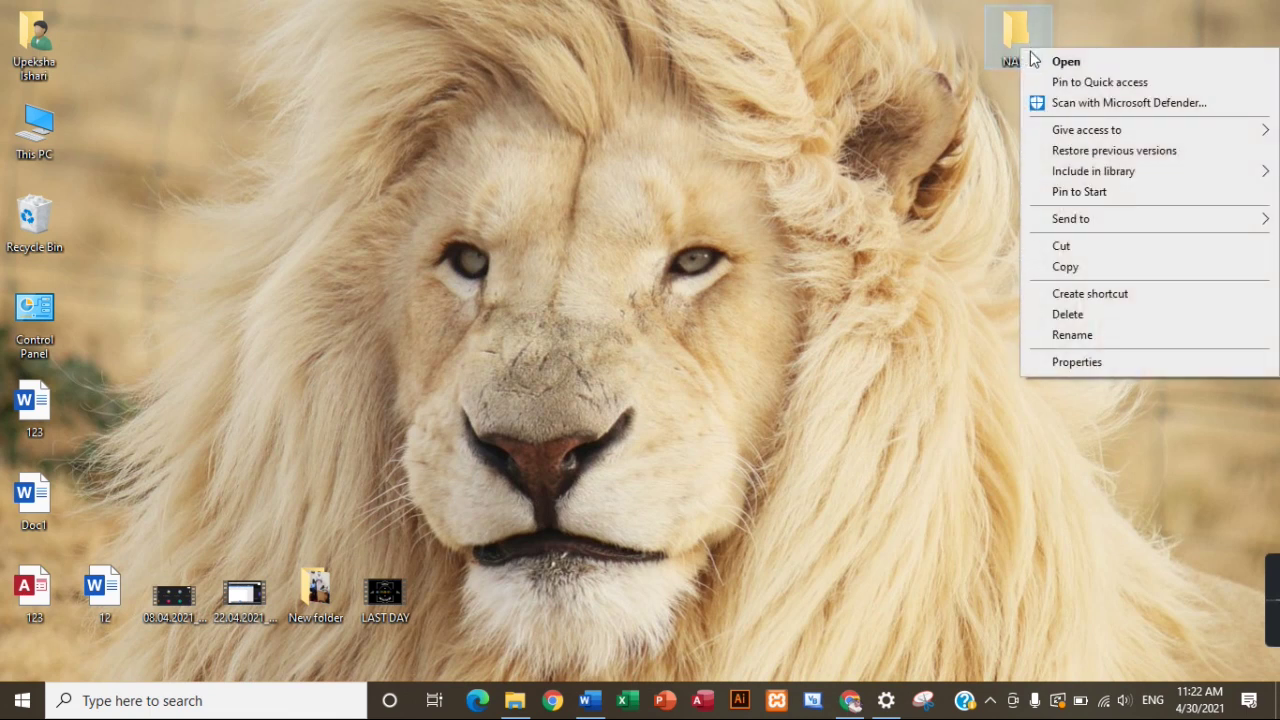
left_click(1074, 362)
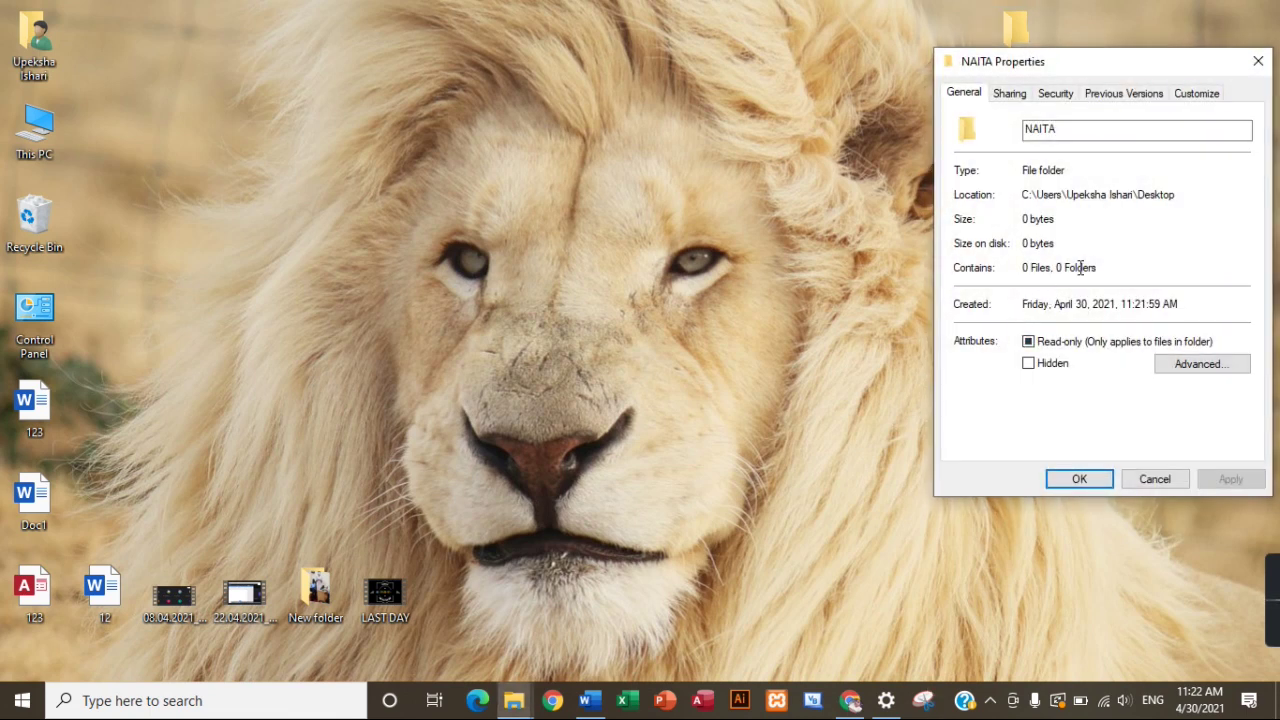
left_click(1195, 97)
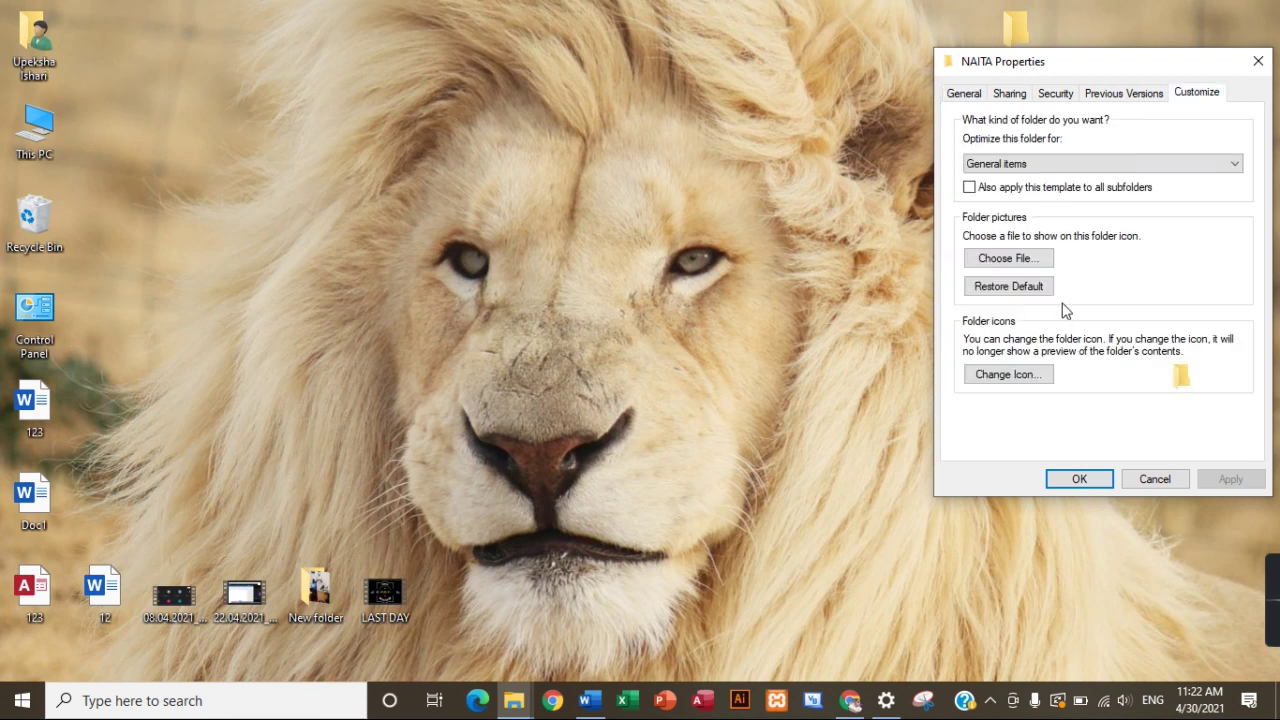
left_click(1027, 375)
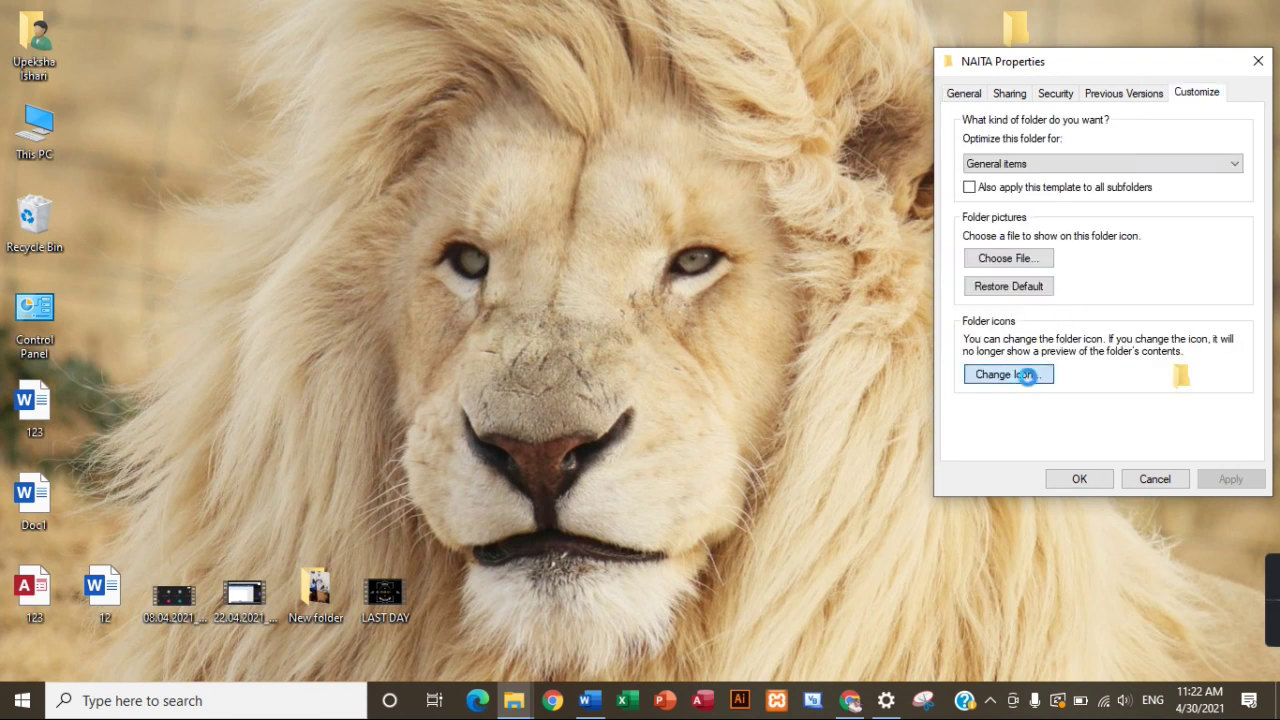
left_click(1229, 382)
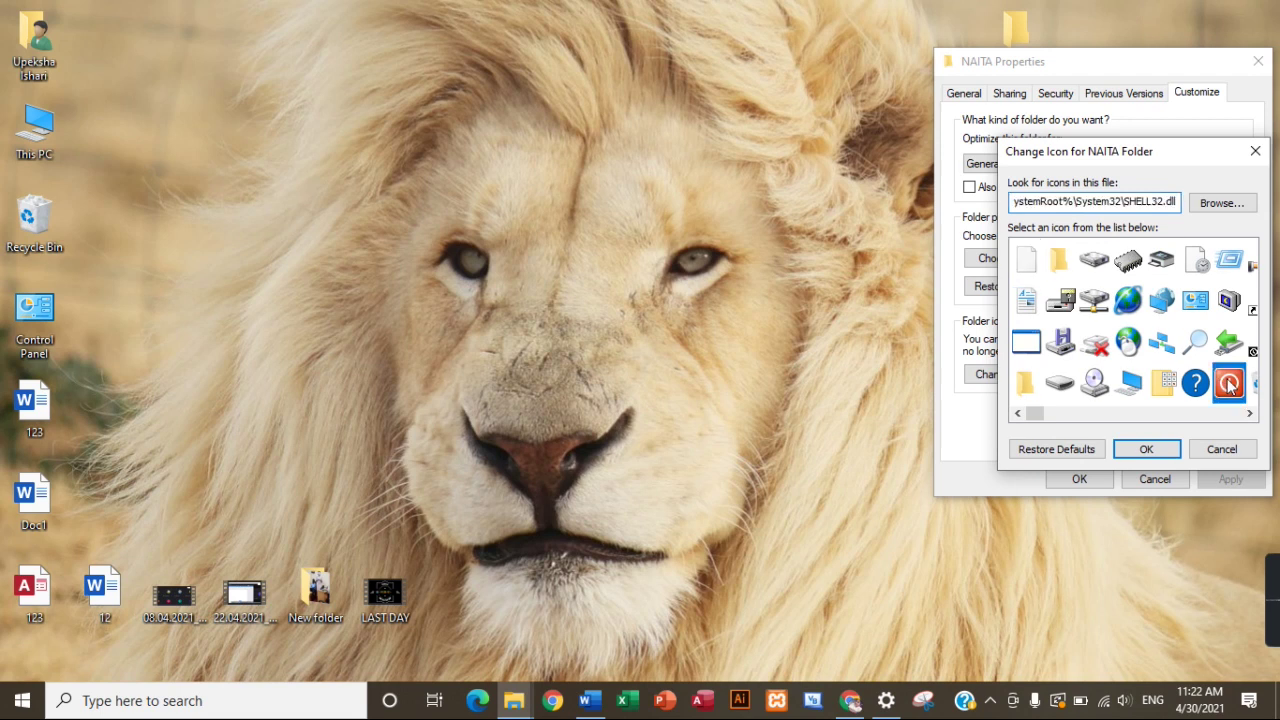
left_click(1147, 449)
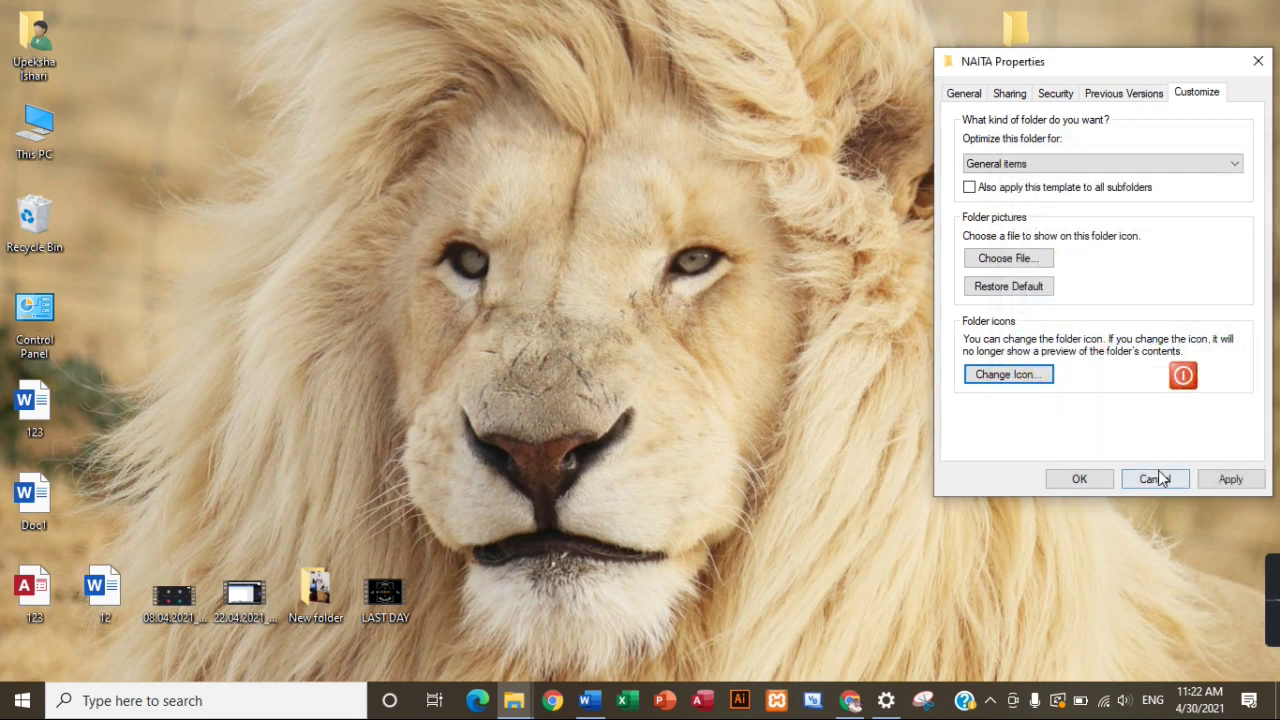
left_click(1078, 480)
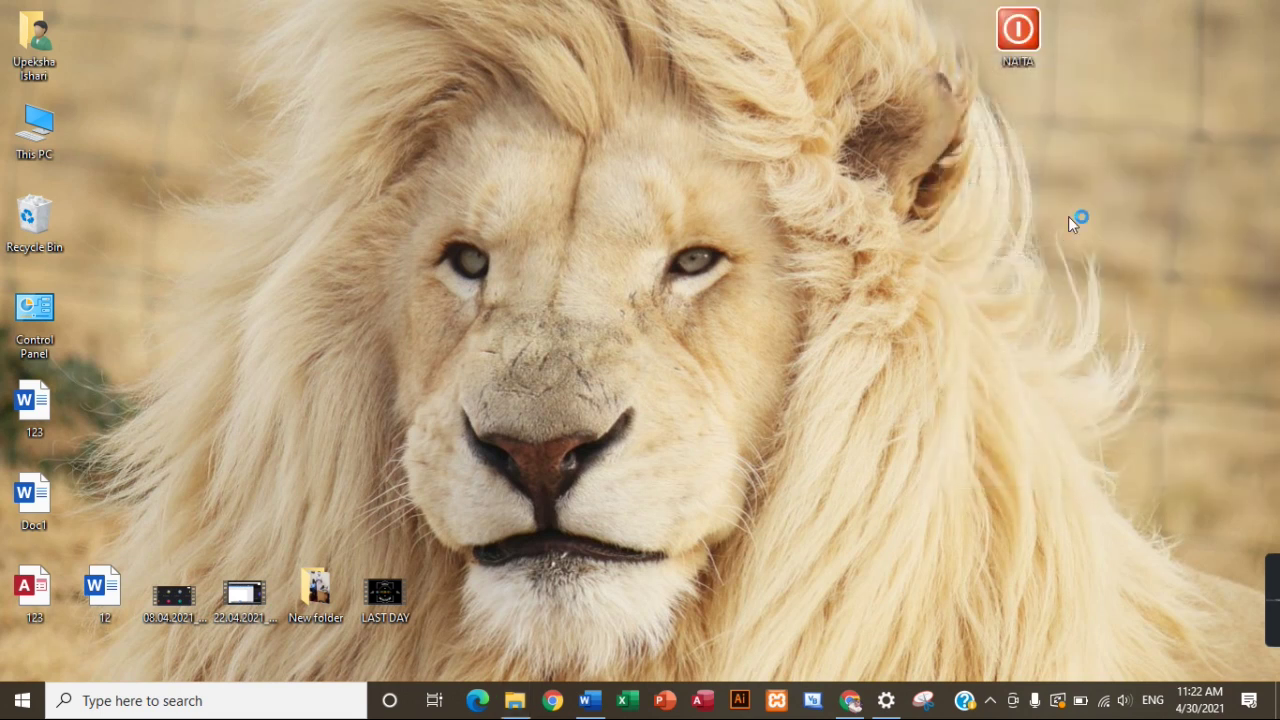
- Move the NAITA folder to another spot on the desktop and delete it to the Recycle Bin
left_click_drag(1005, 36, 1106, 156)
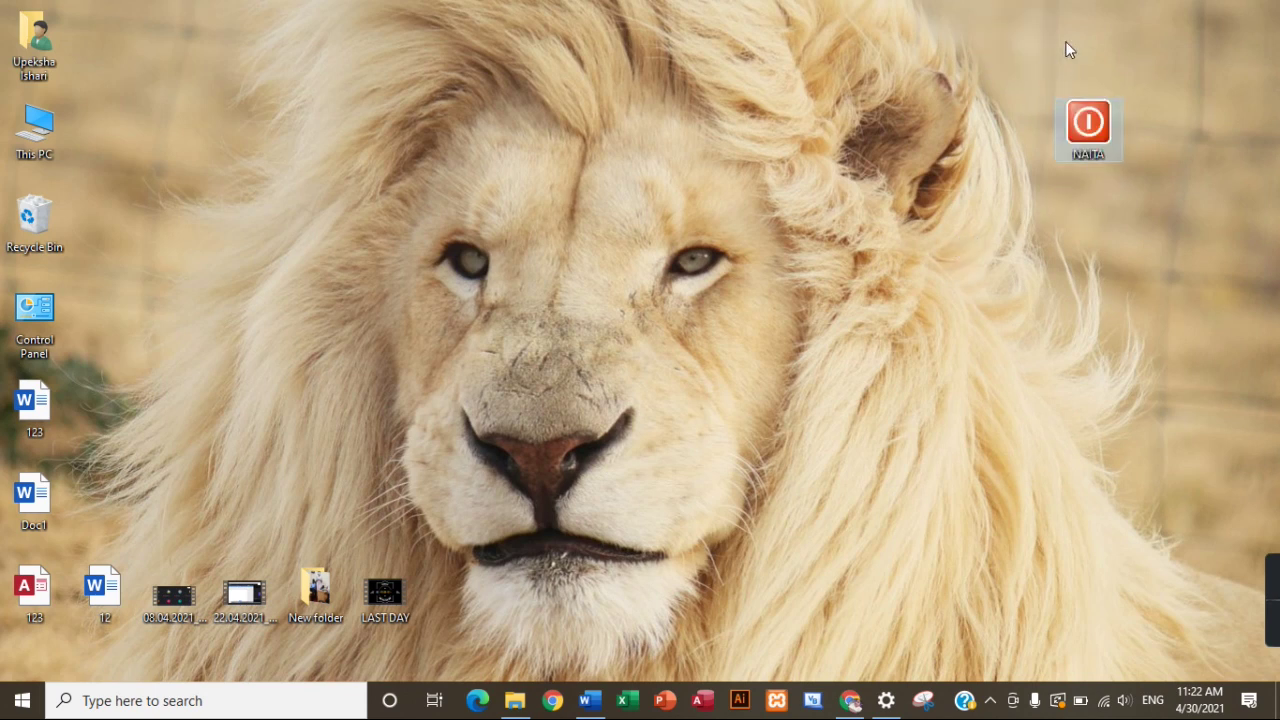
right_click(1083, 125)
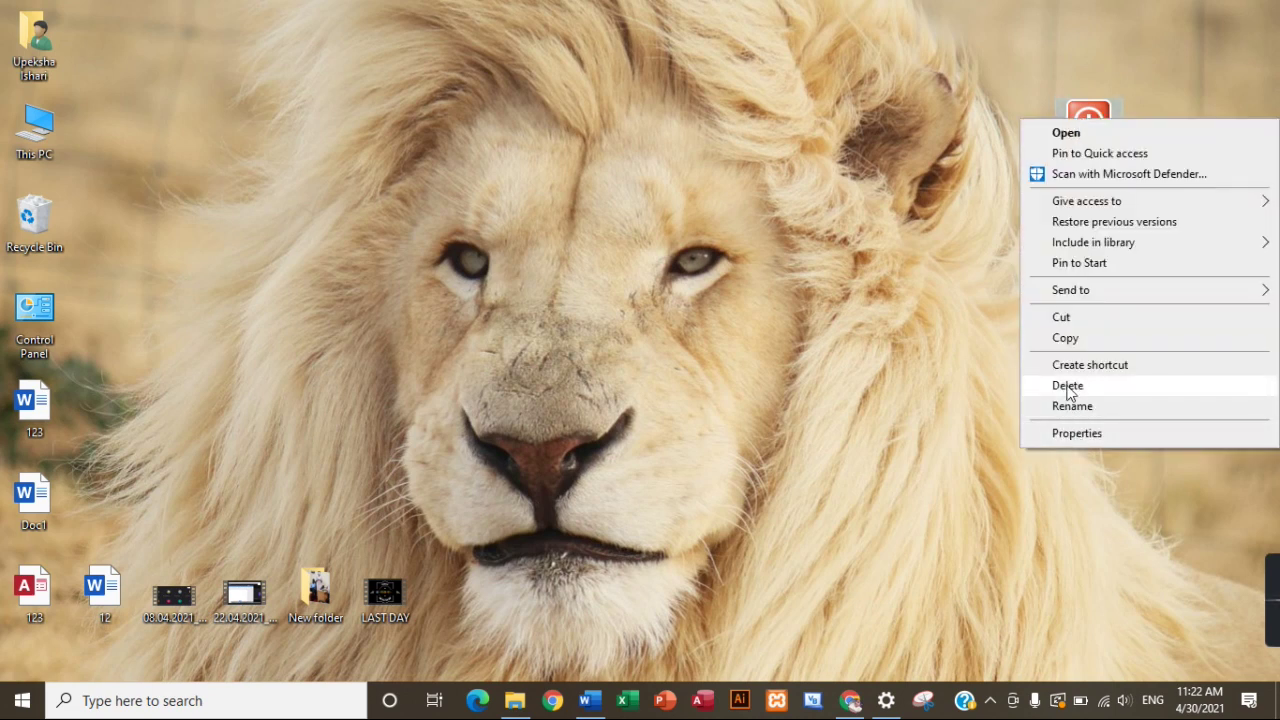
left_click(980, 327)
right_click(1087, 140)
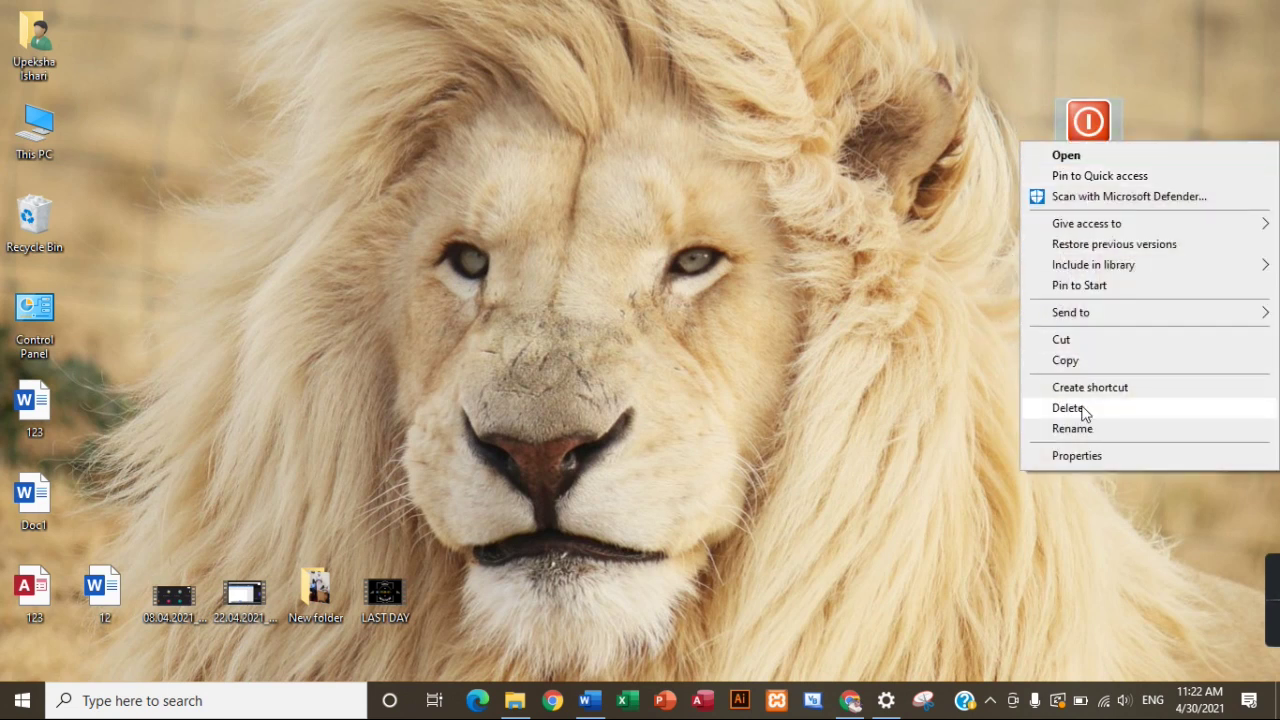
left_click(1068, 408)
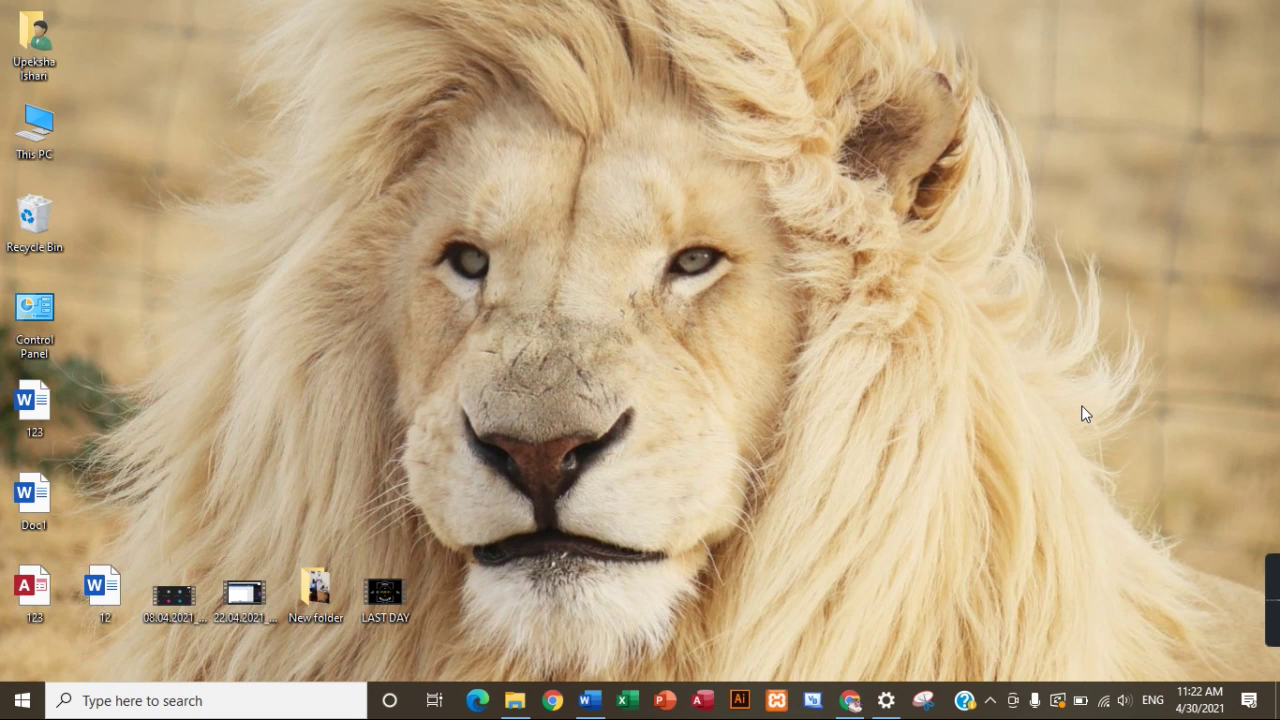
- Restore the NAITA folder from the Recycle Bin and close the Recycle Bin window
double_click(70, 242)
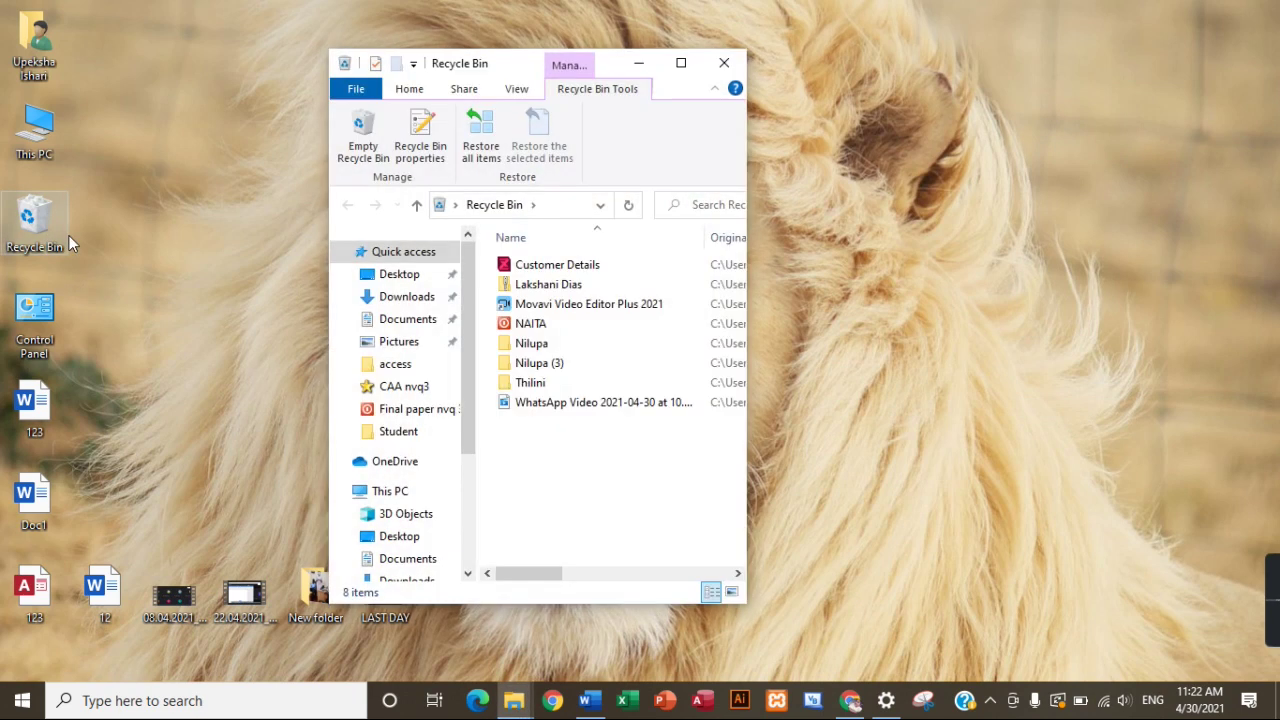
right_click(545, 330)
left_click(563, 339)
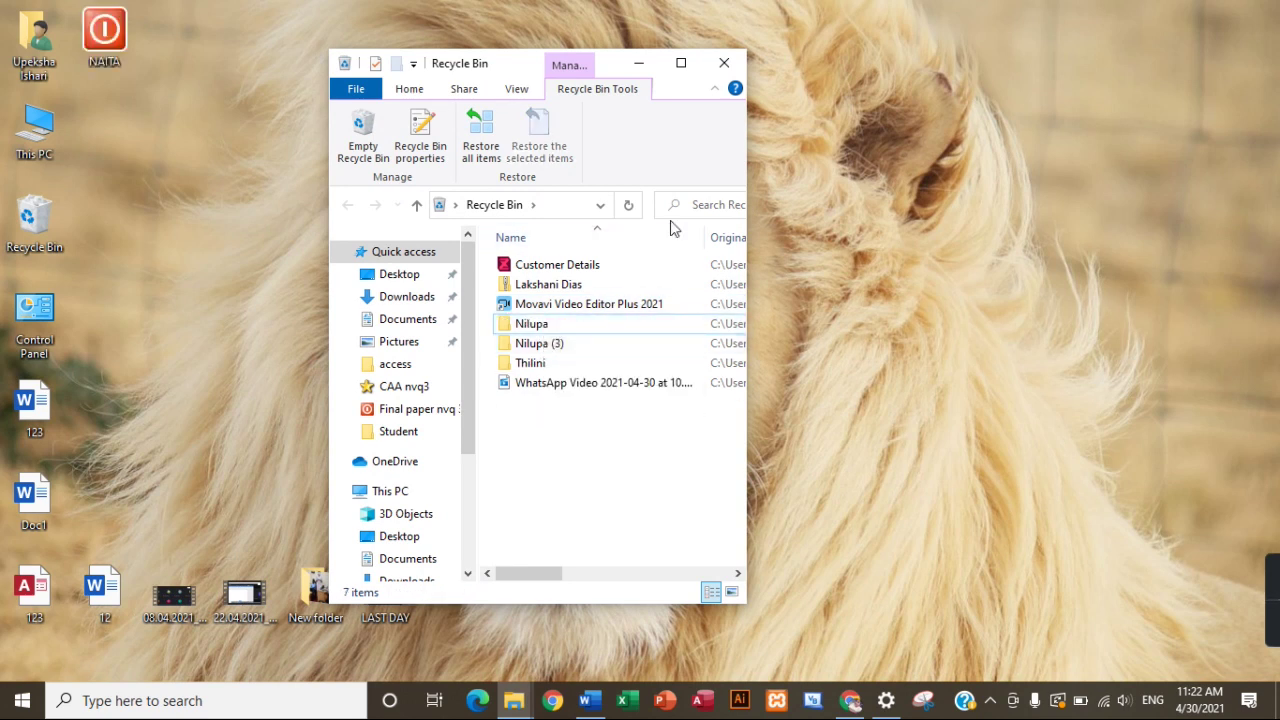
left_click(724, 63)
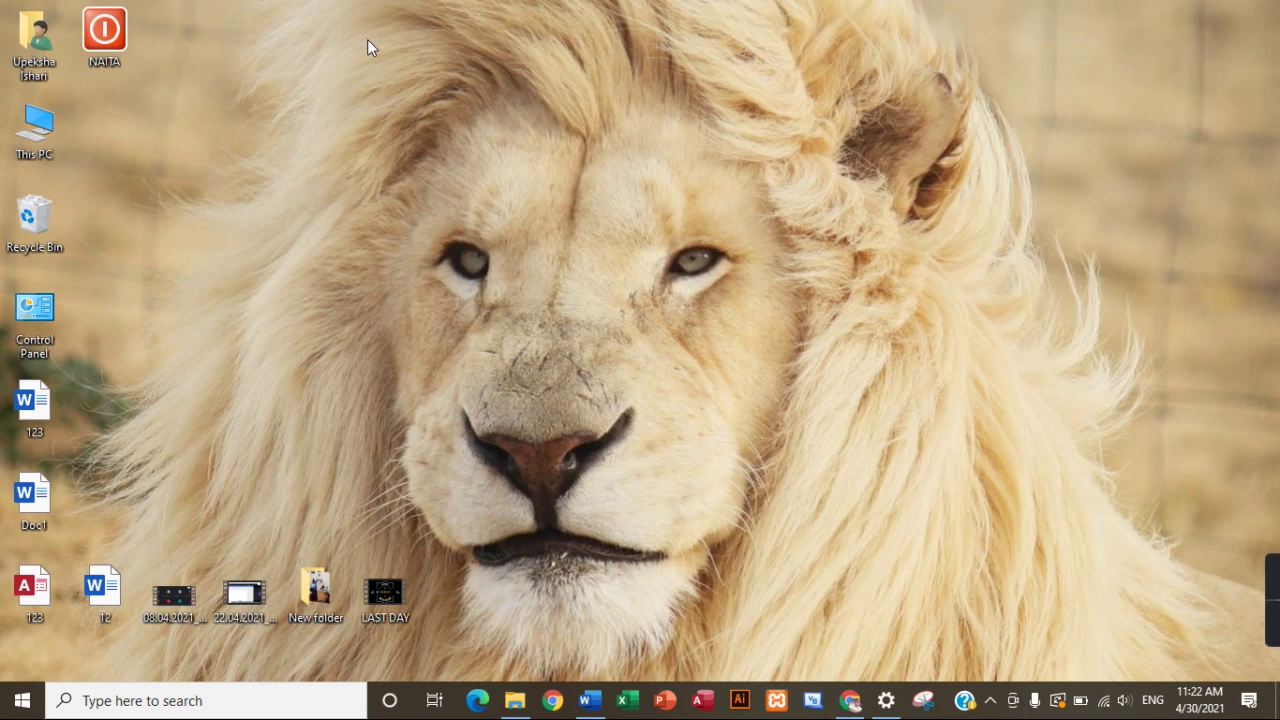
- Move the NAITA folder across the desktop, delete it permanently, and check the Recycle Bin's contents
left_click_drag(120, 31, 1170, 39)
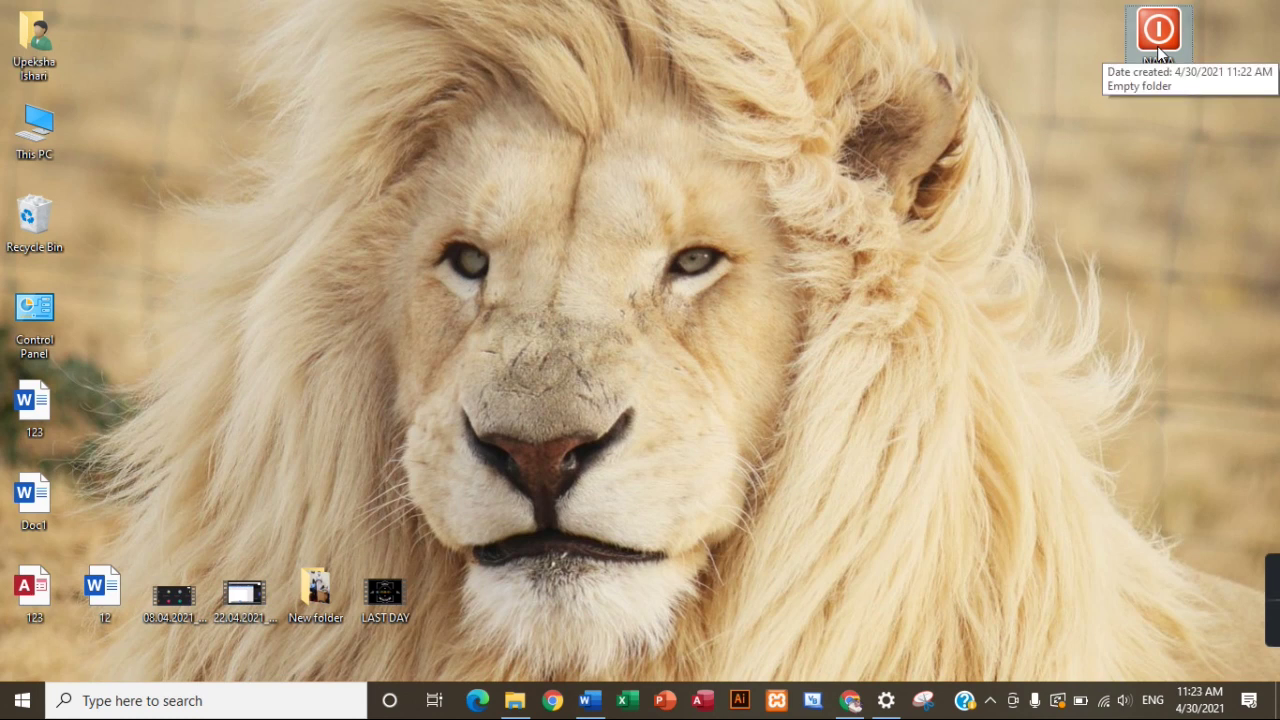
key("shift+Delete")
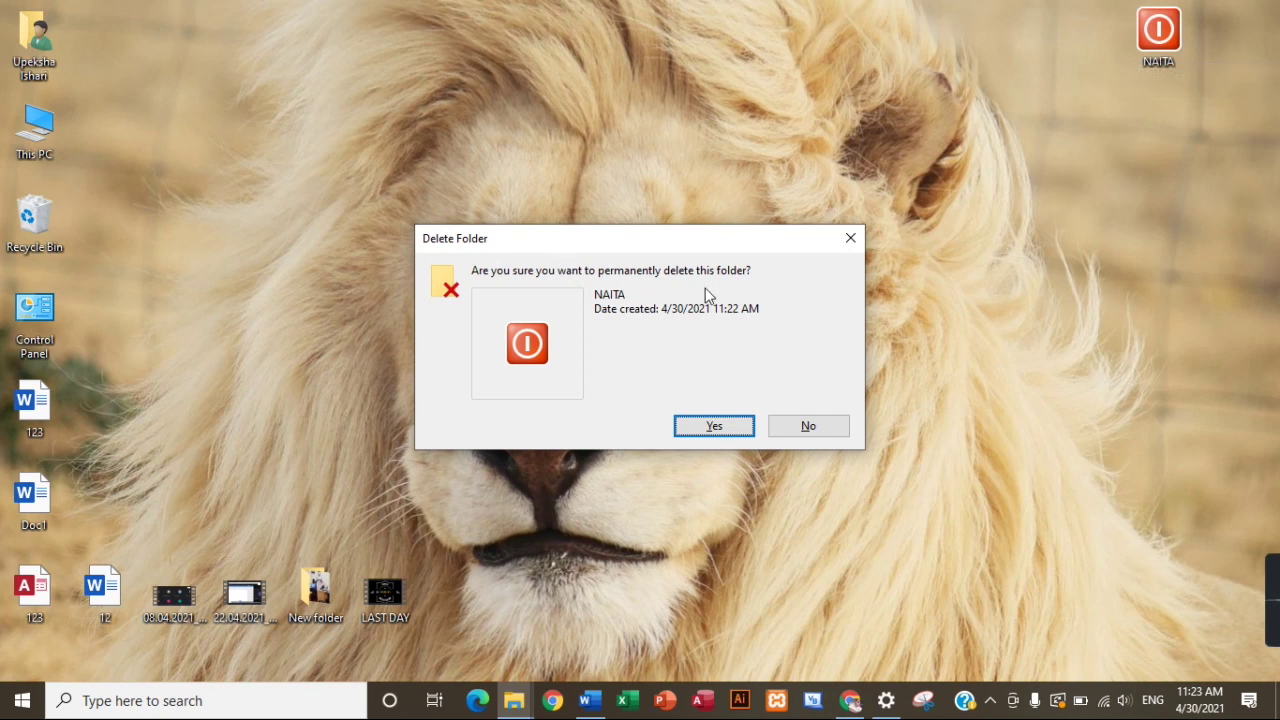
left_click(712, 427)
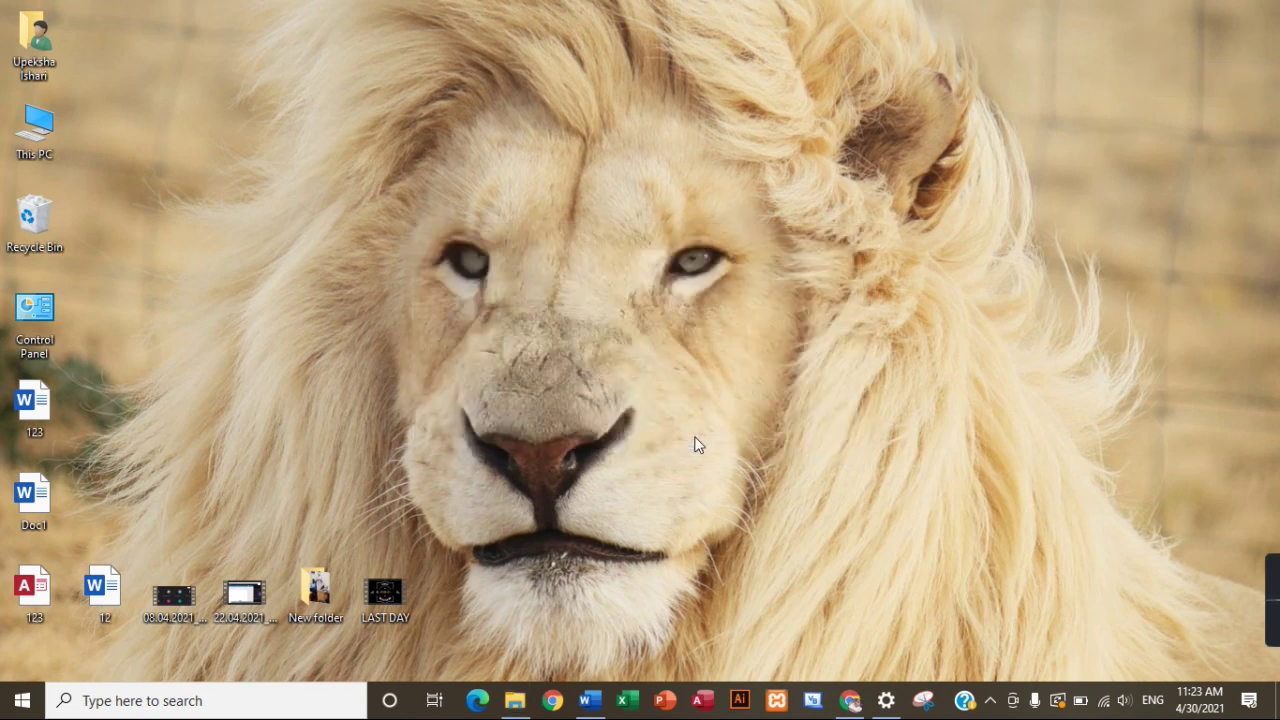
double_click(53, 218)
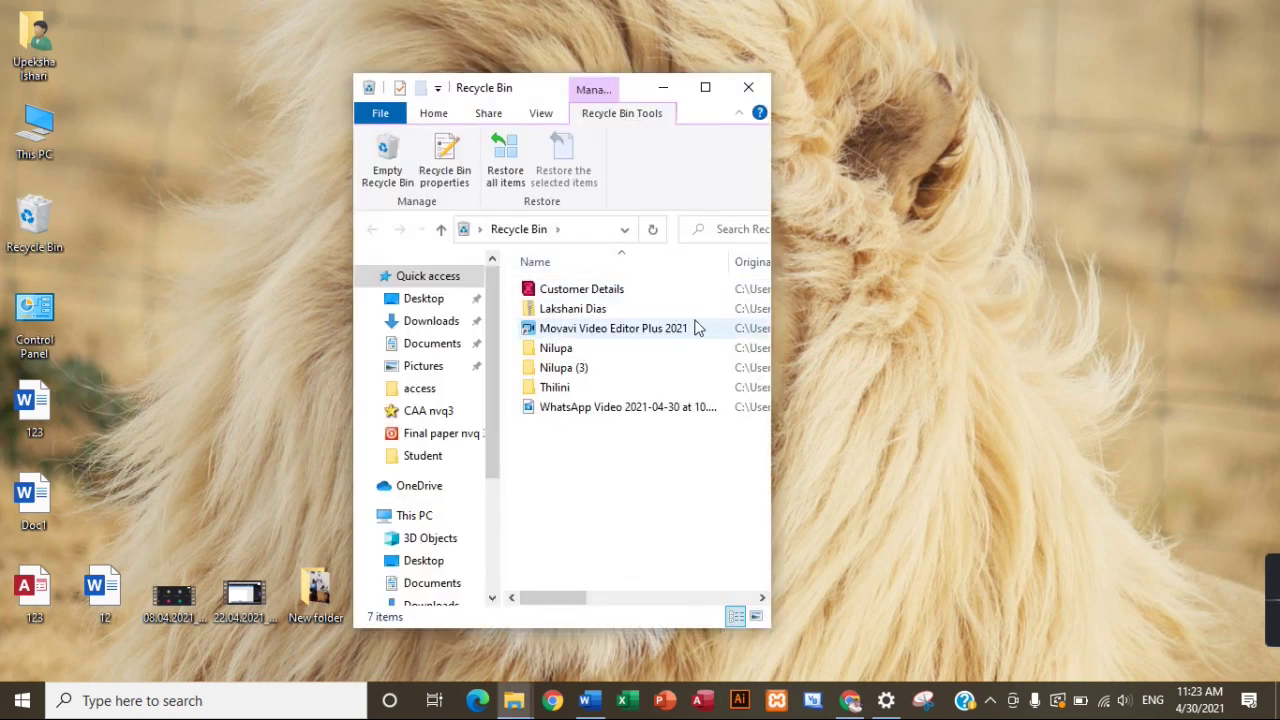
left_click(748, 87)
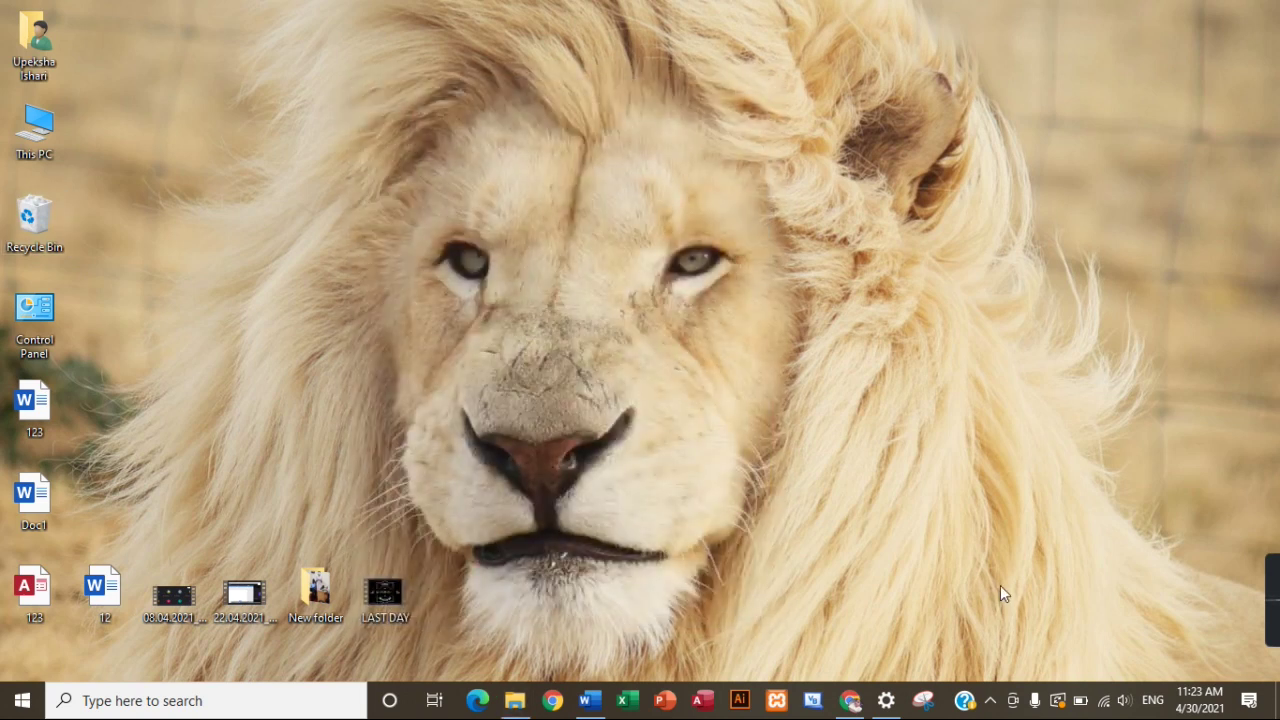
- Return to the nvq 3 final paper in Word and view questions 8 to 10
left_click(590, 698)
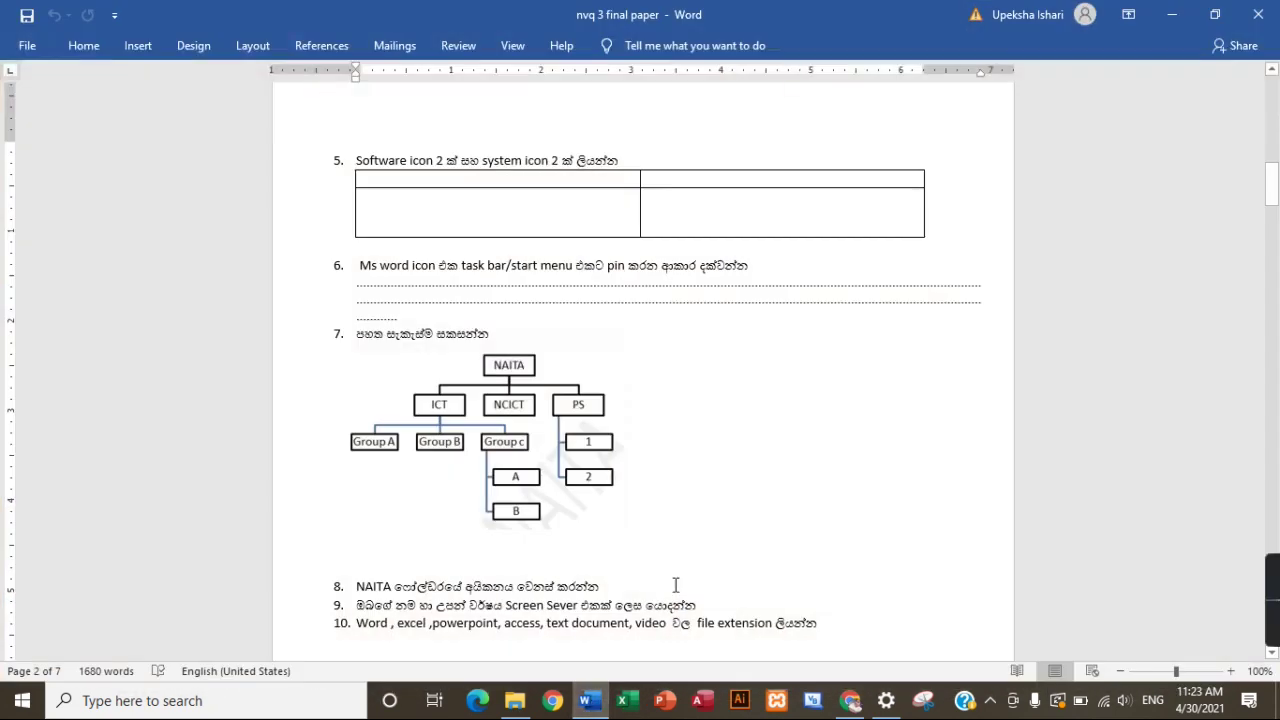
scroll(665, 562, "down", 2)
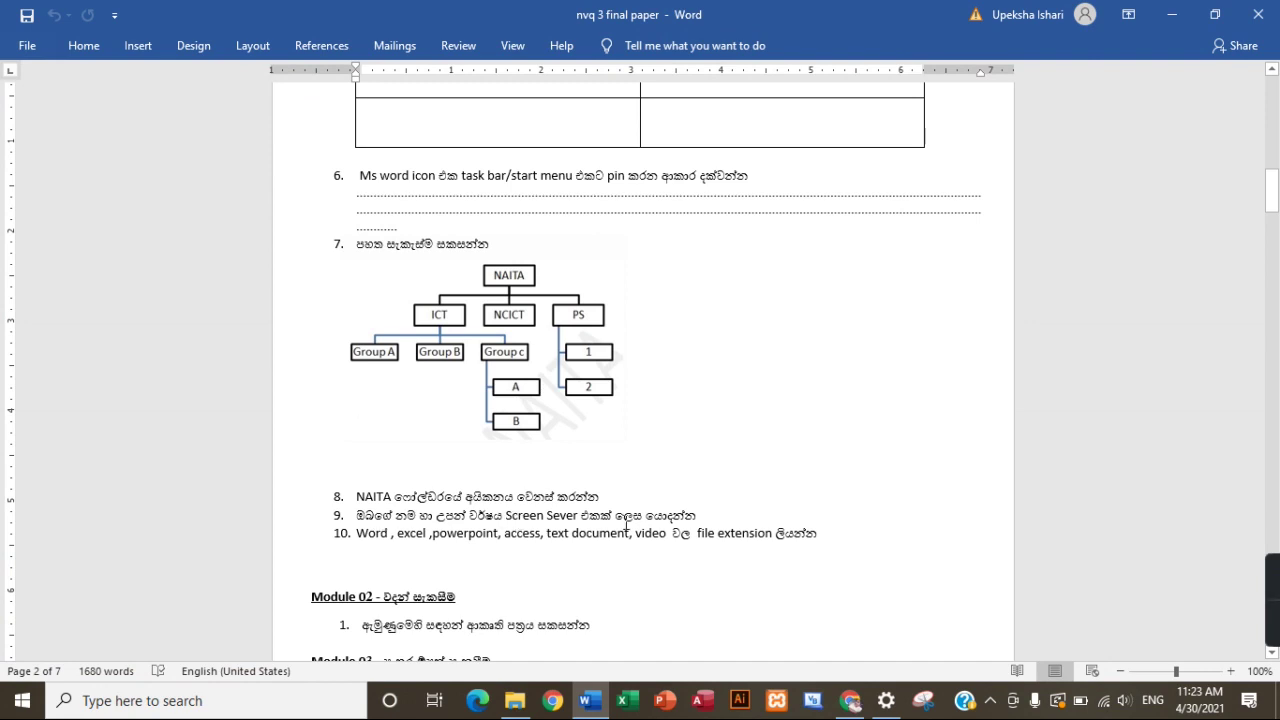
- Minimize the exam paper and open the Screen Saver Settings from the lock screen personalization settings
left_click(1177, 17)
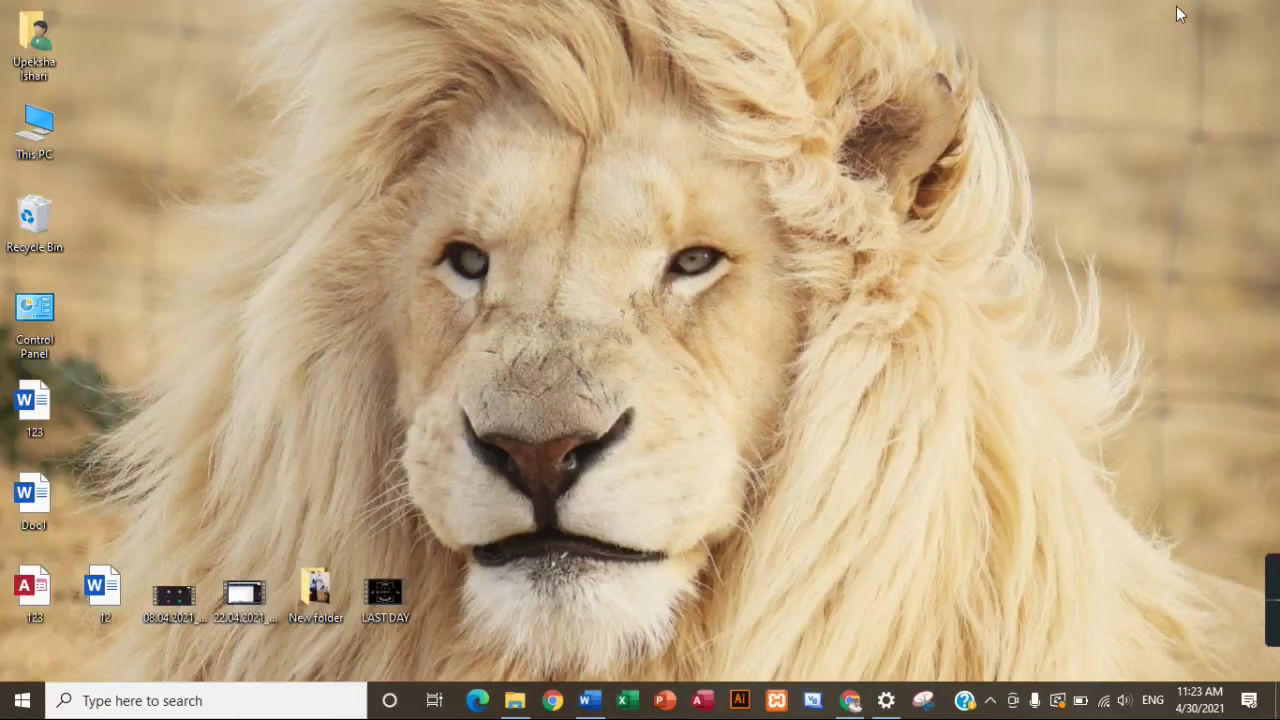
right_click(779, 193)
left_click(811, 394)
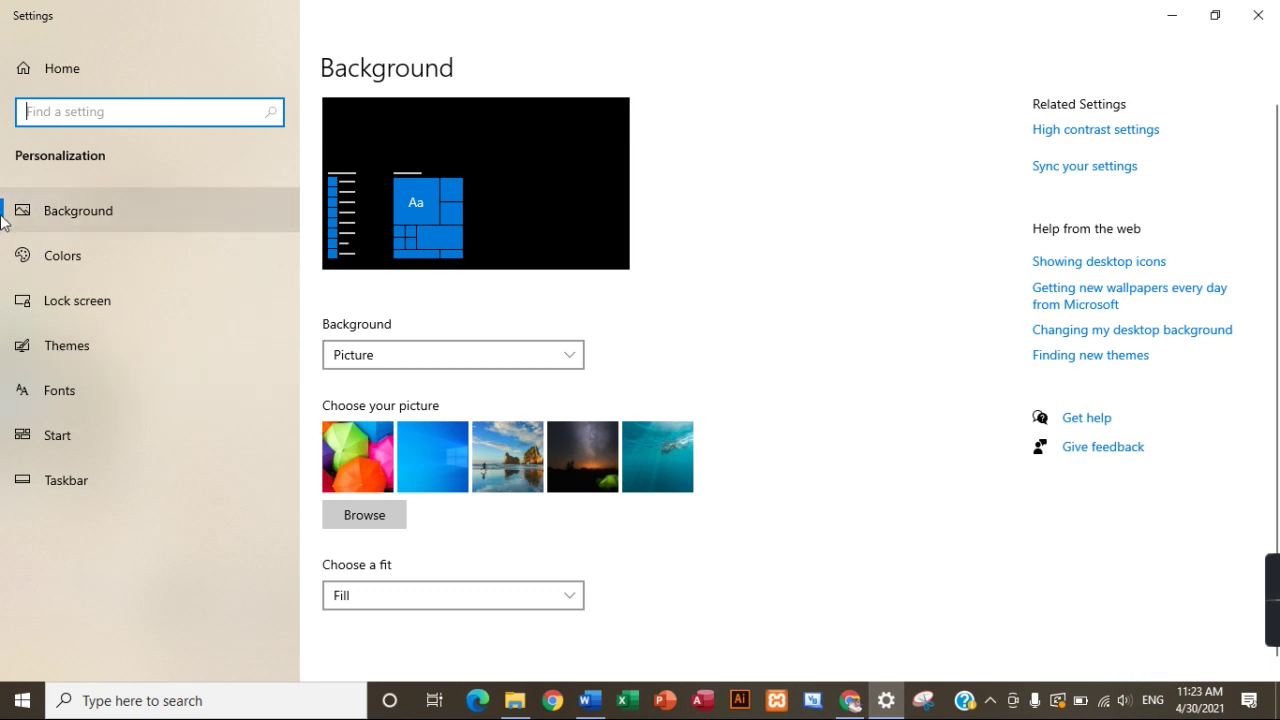
left_click(45, 309)
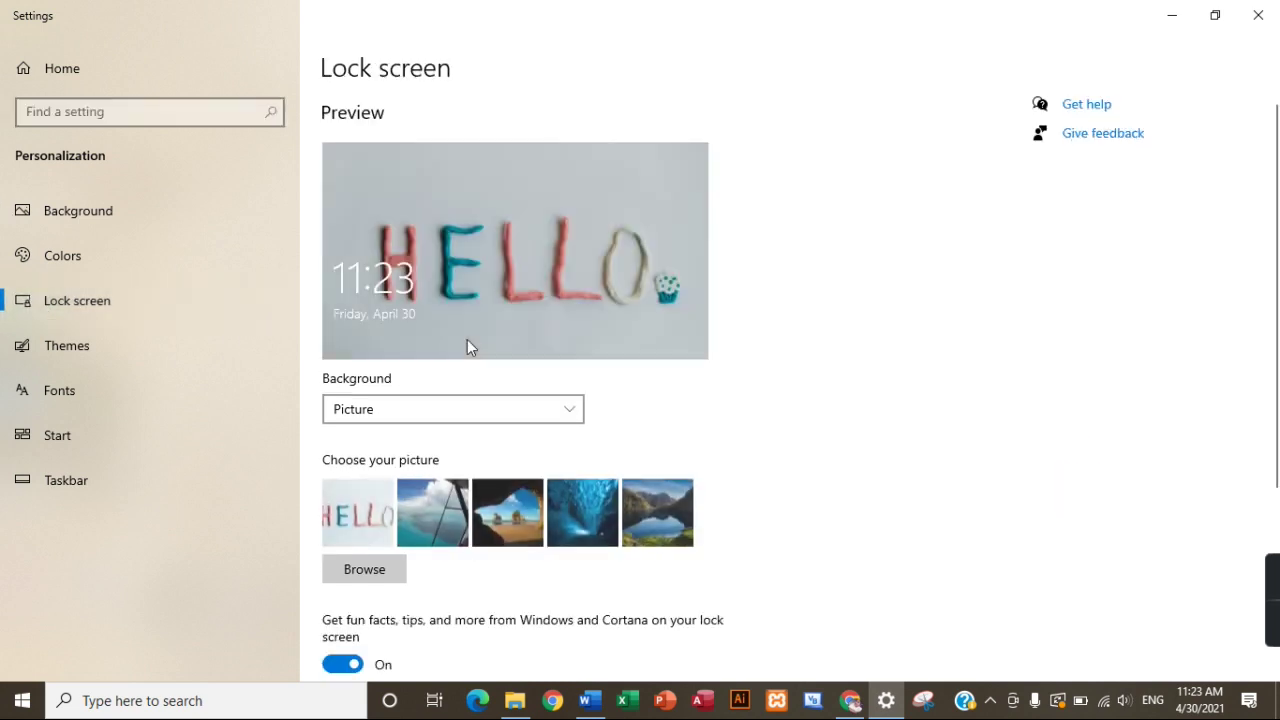
scroll(548, 375, "down", 3)
scroll(433, 588, "down", 1)
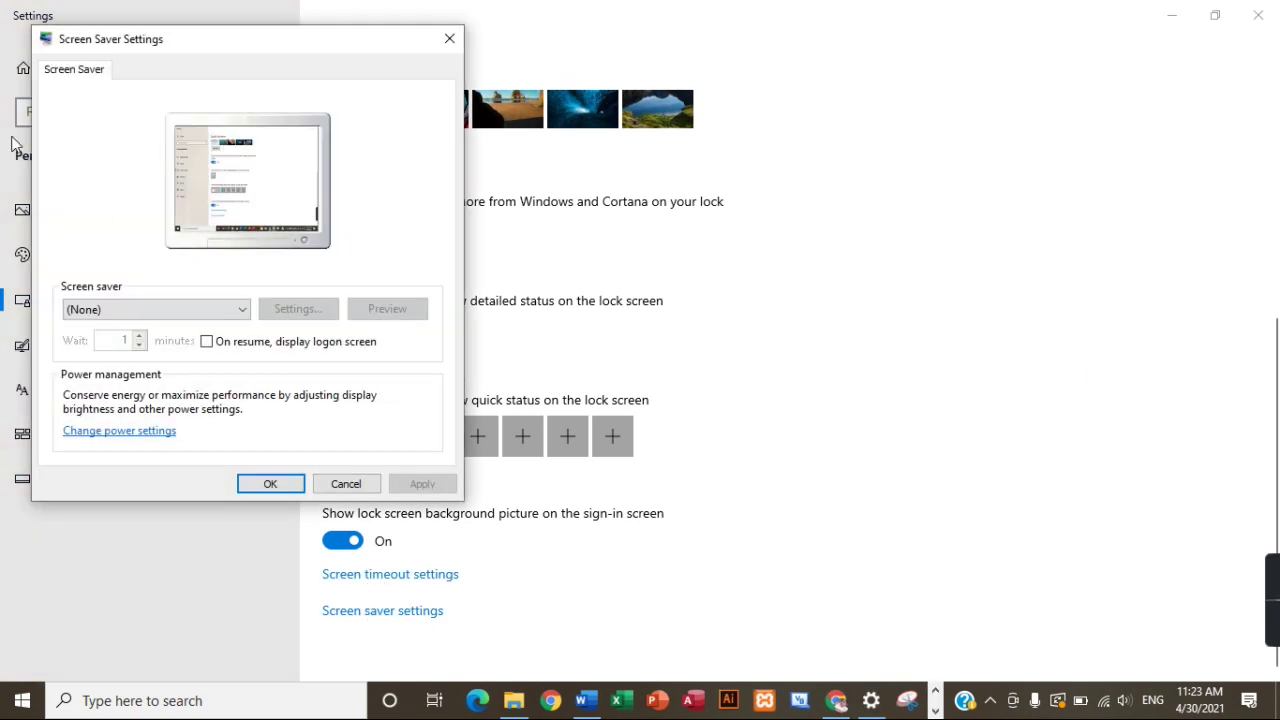
- Try the Bubbles screen saver and switch the selection to 3D Text
left_click(240, 310)
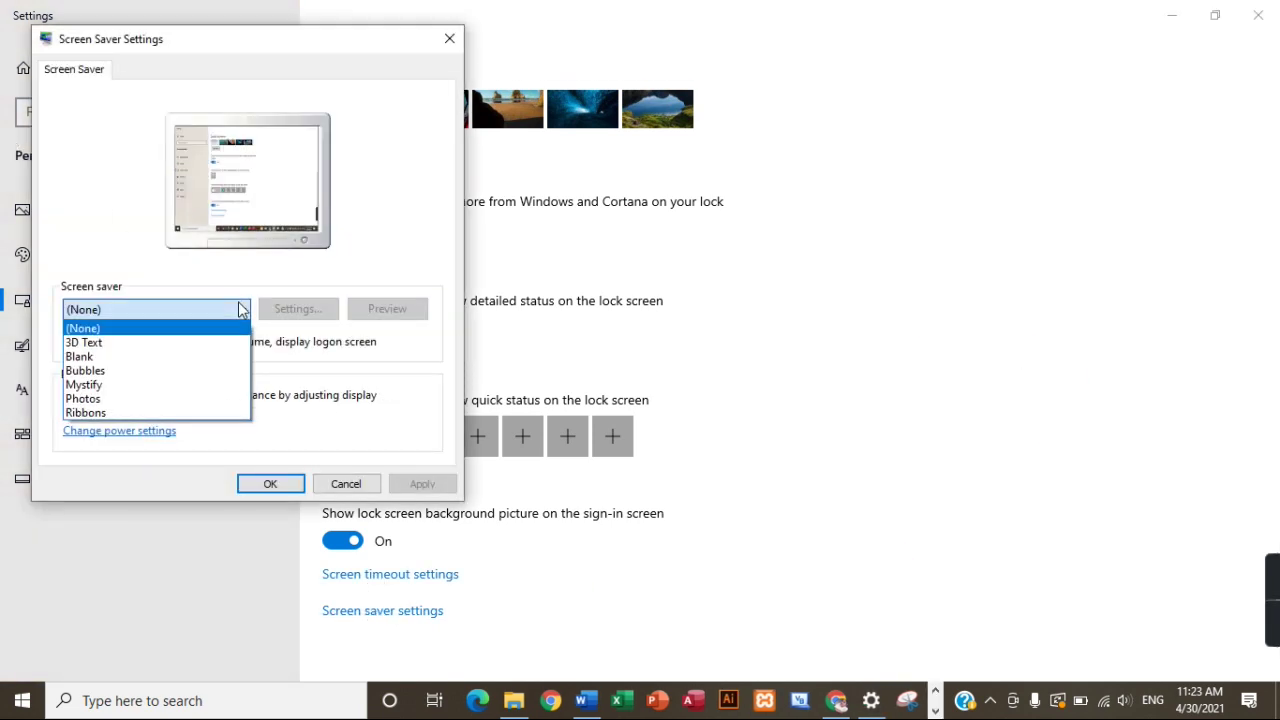
left_click(82, 369)
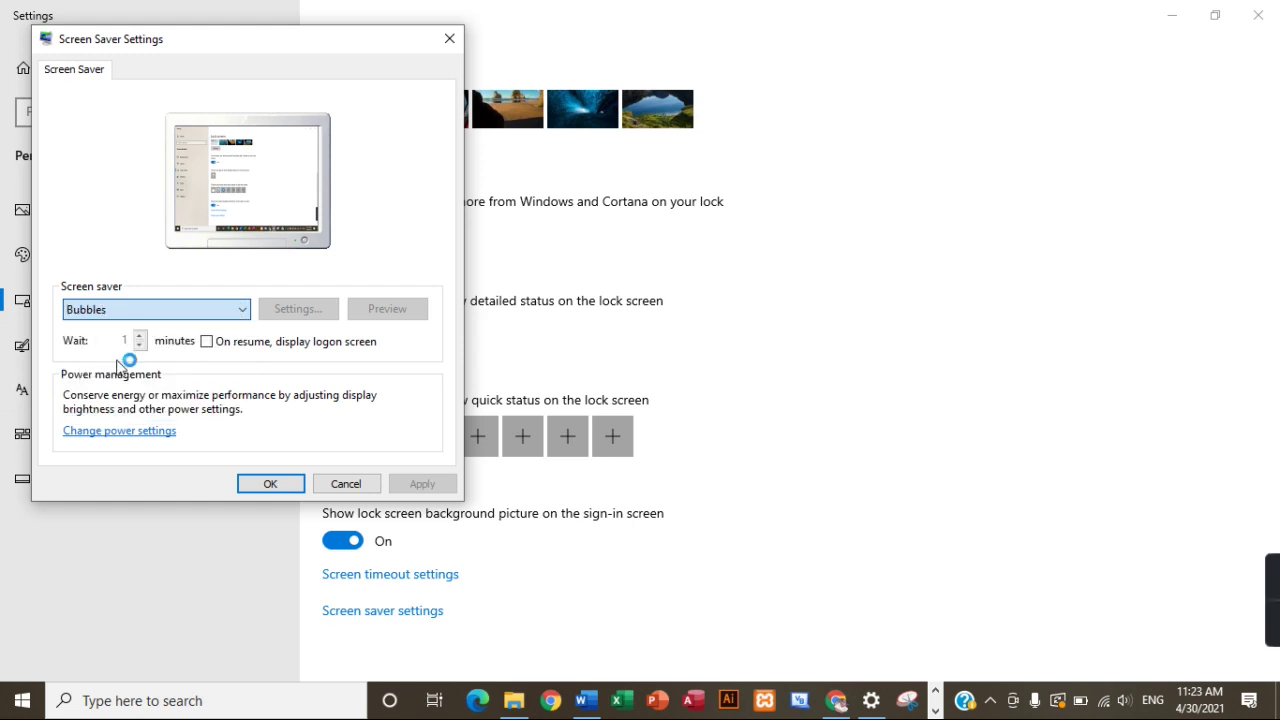
left_click(240, 316)
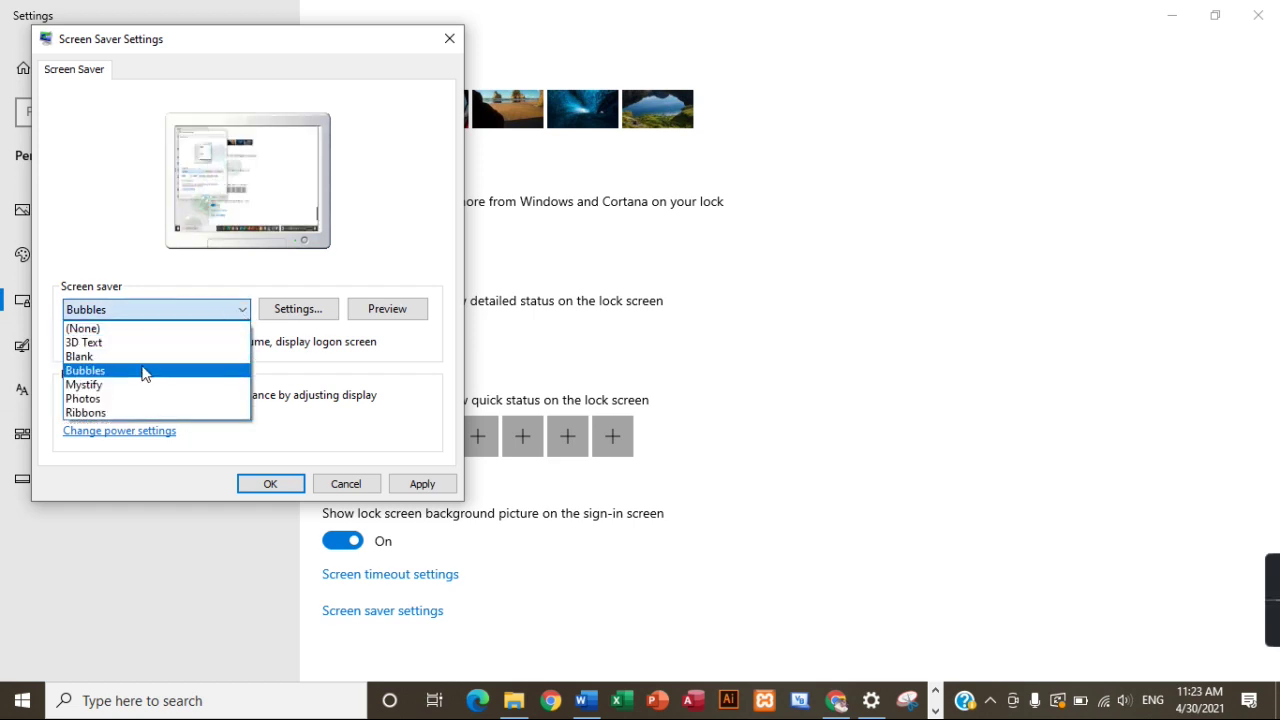
left_click(90, 342)
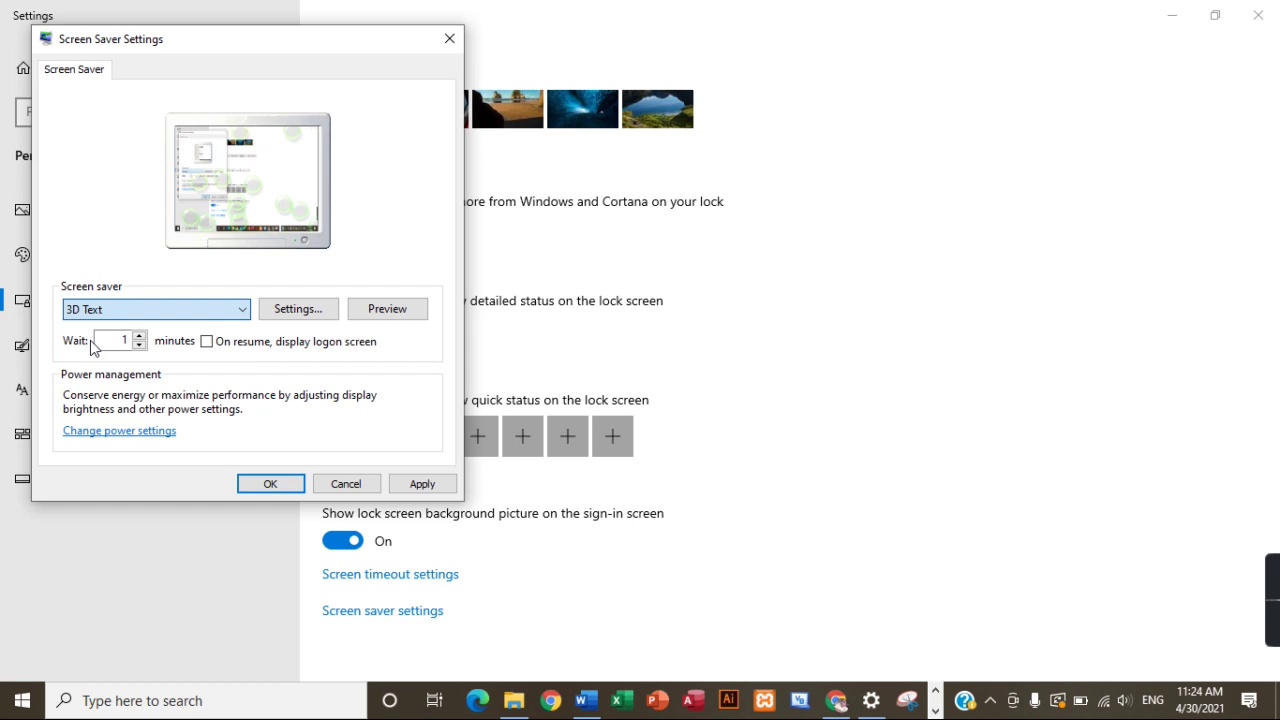
- Open the 3D Text settings and replace the custom text with the person's first name
left_click(312, 308)
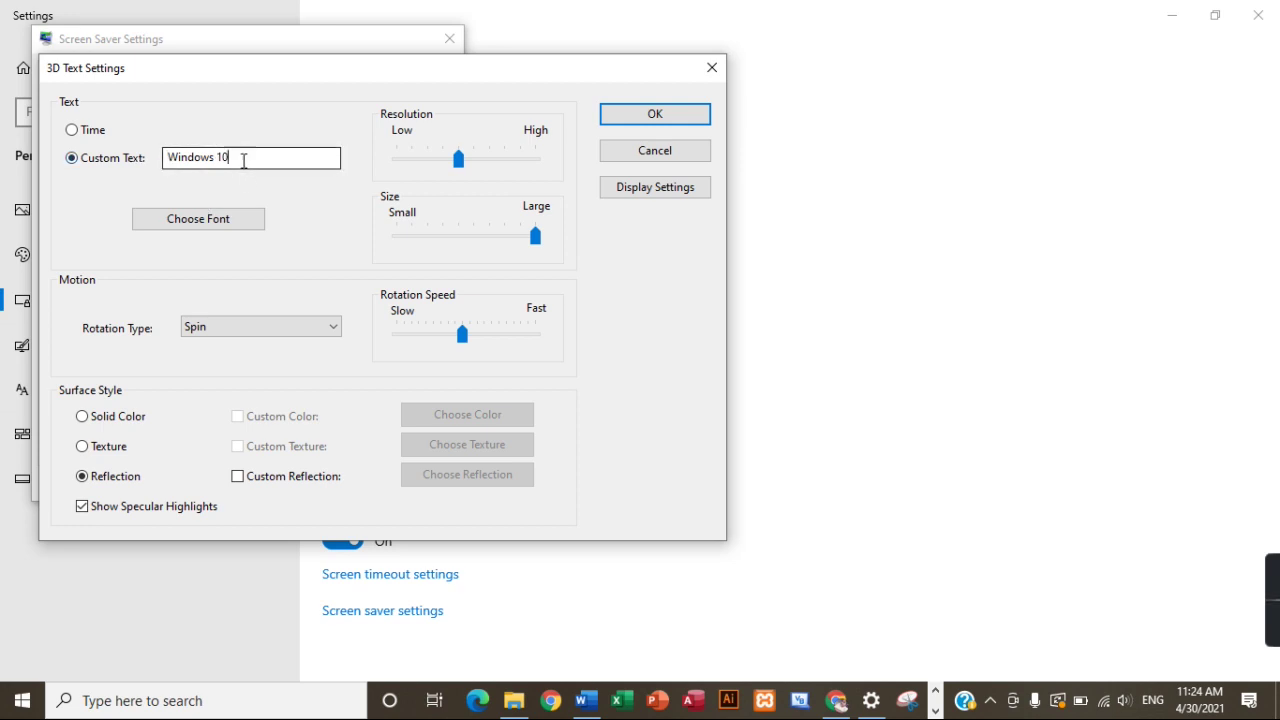
left_click_drag(246, 159, 157, 167)
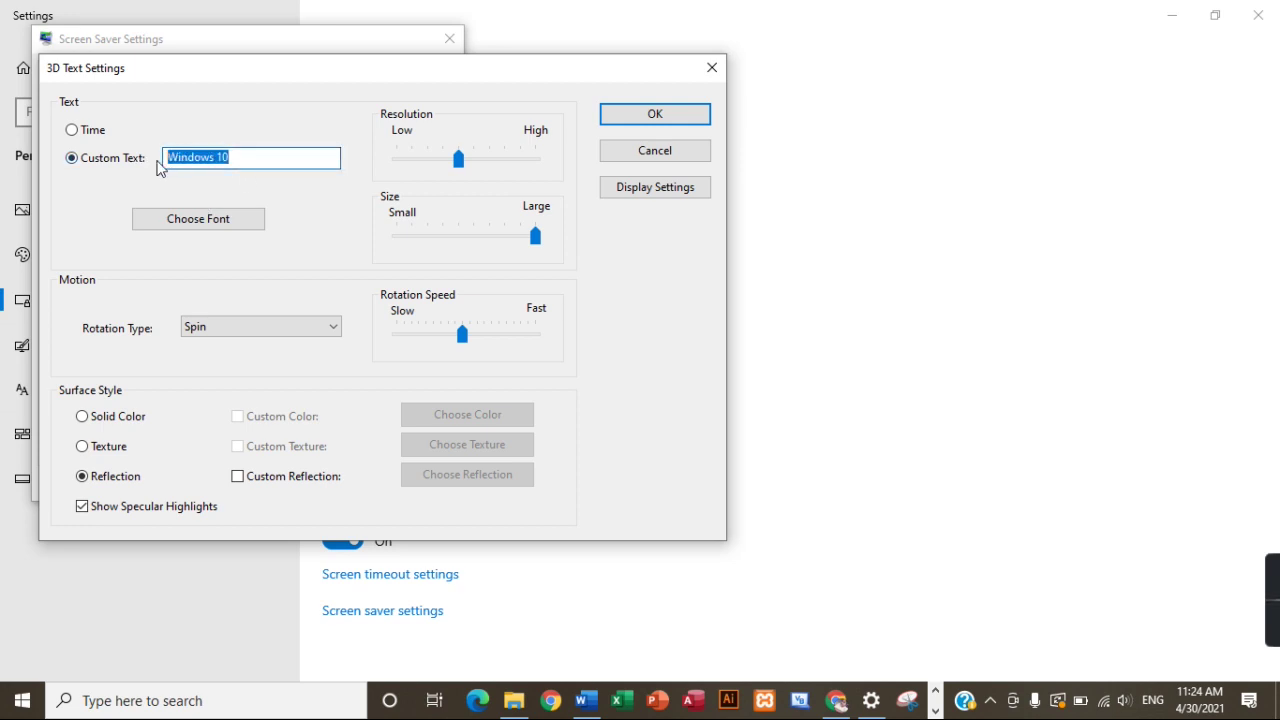
type("u")
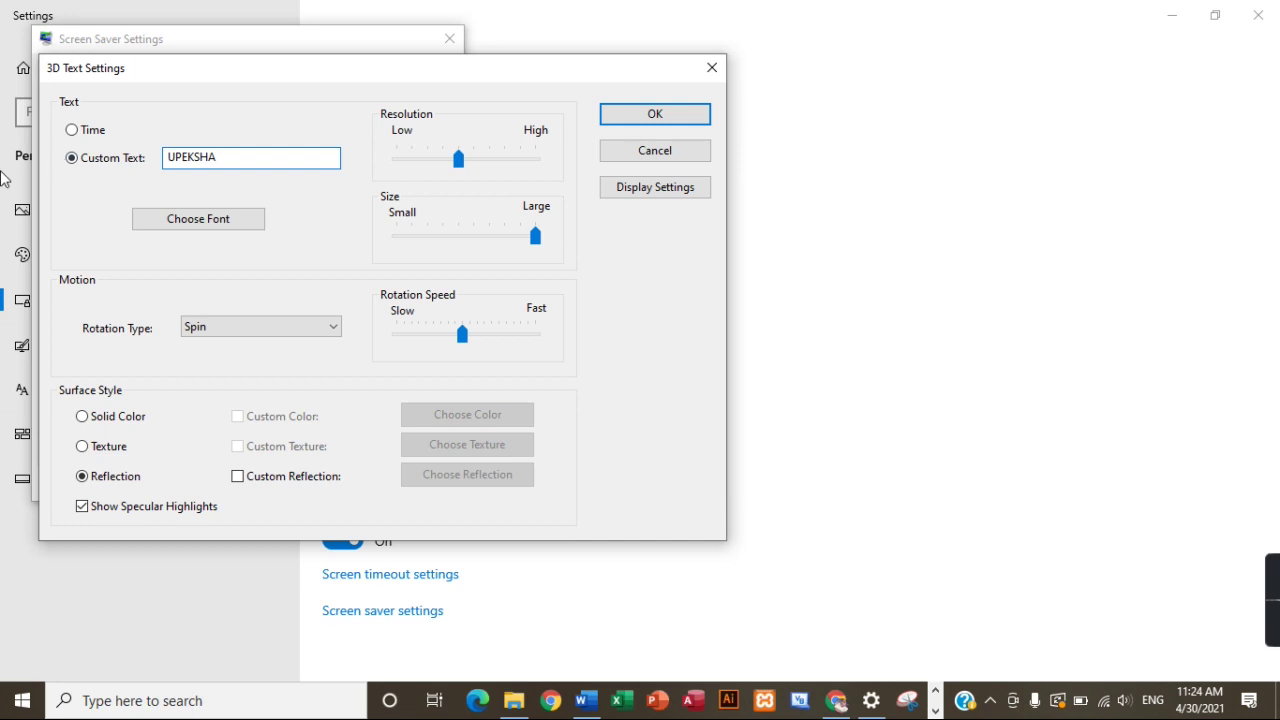
- Set the 3D text's font to Tempus Sans ITC with the Bold style
left_click(170, 215)
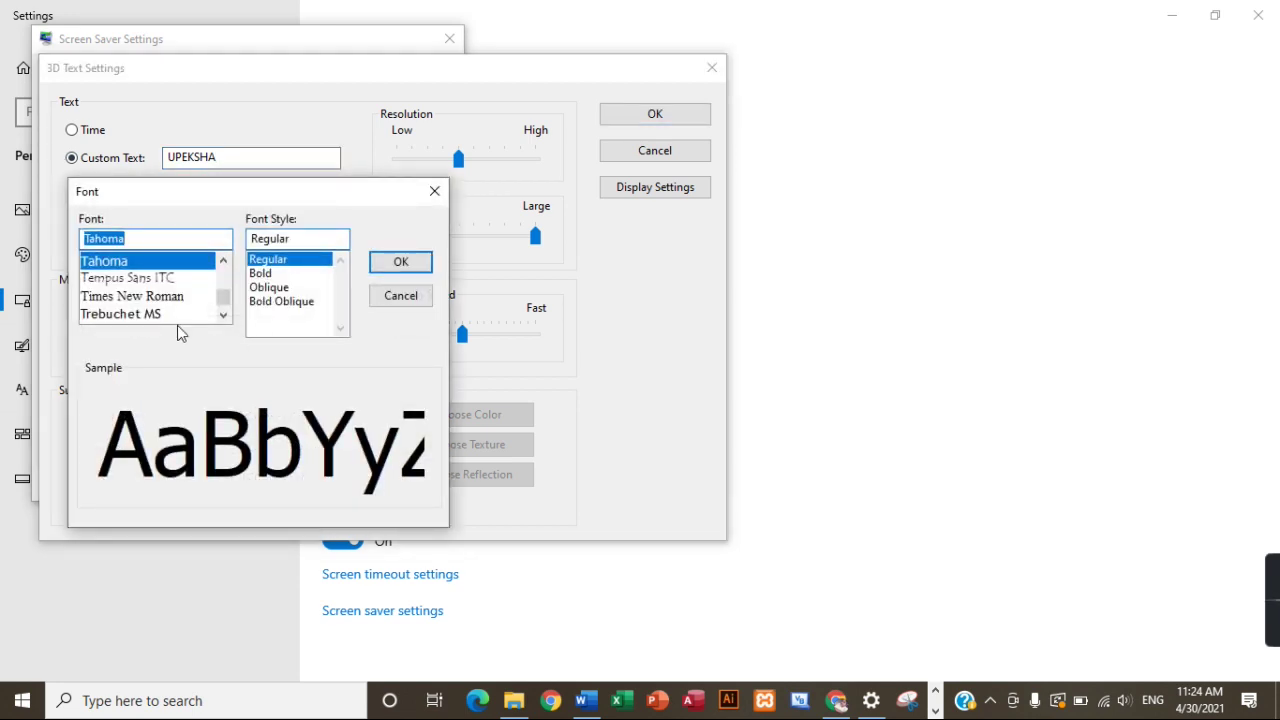
left_click(140, 297)
left_click(140, 279)
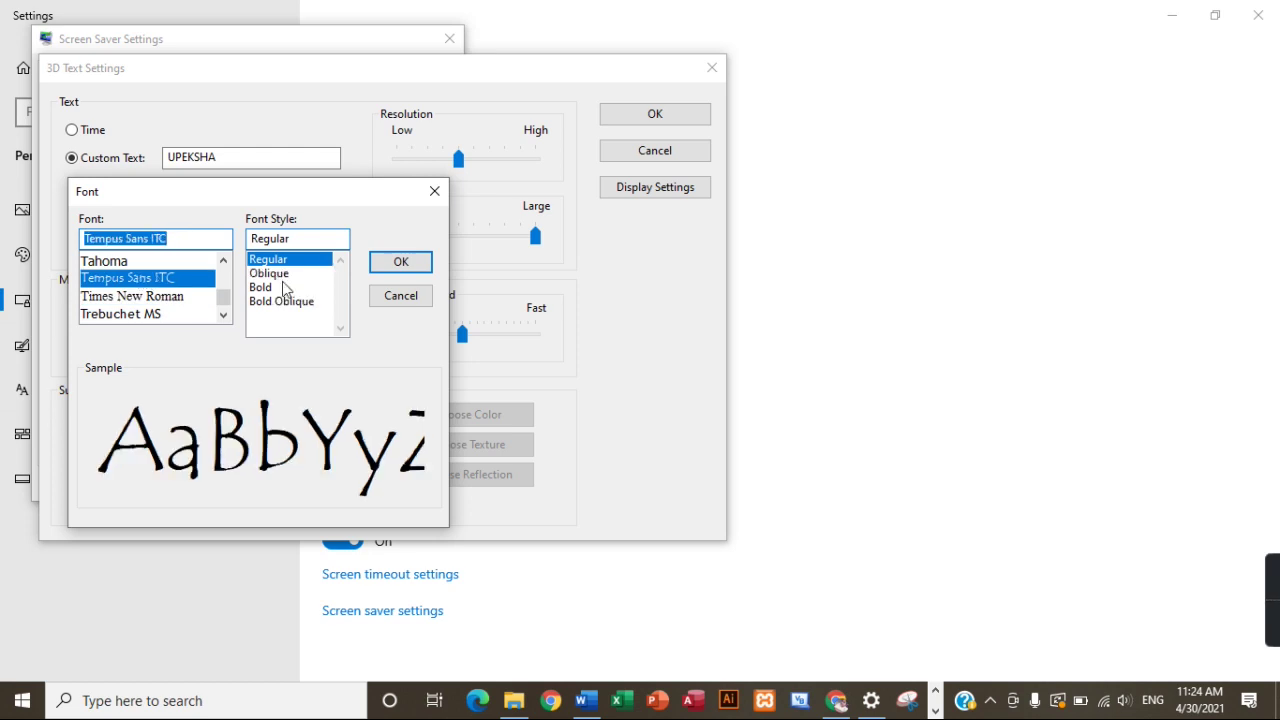
left_click(284, 289)
left_click(392, 268)
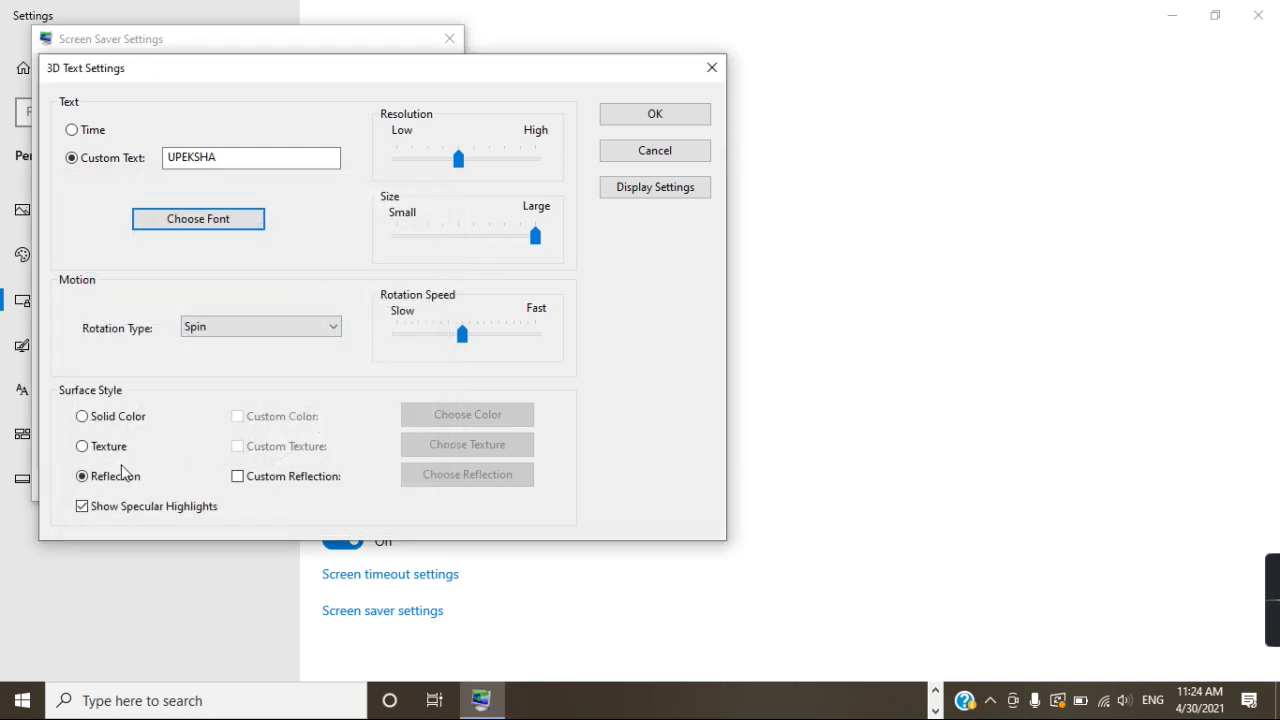
- Set the surface style to Solid Color with a custom light green (red 128, green 255, blue 128)
left_click(124, 424)
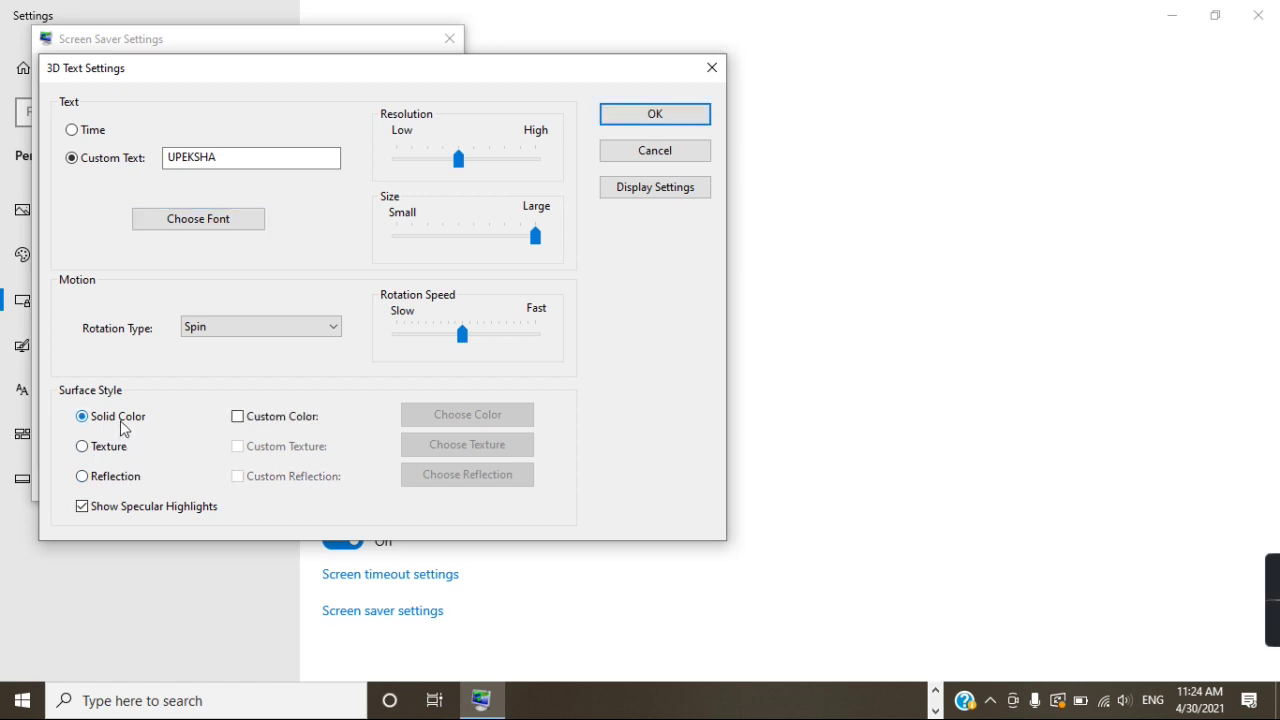
left_click(286, 418)
left_click(420, 416)
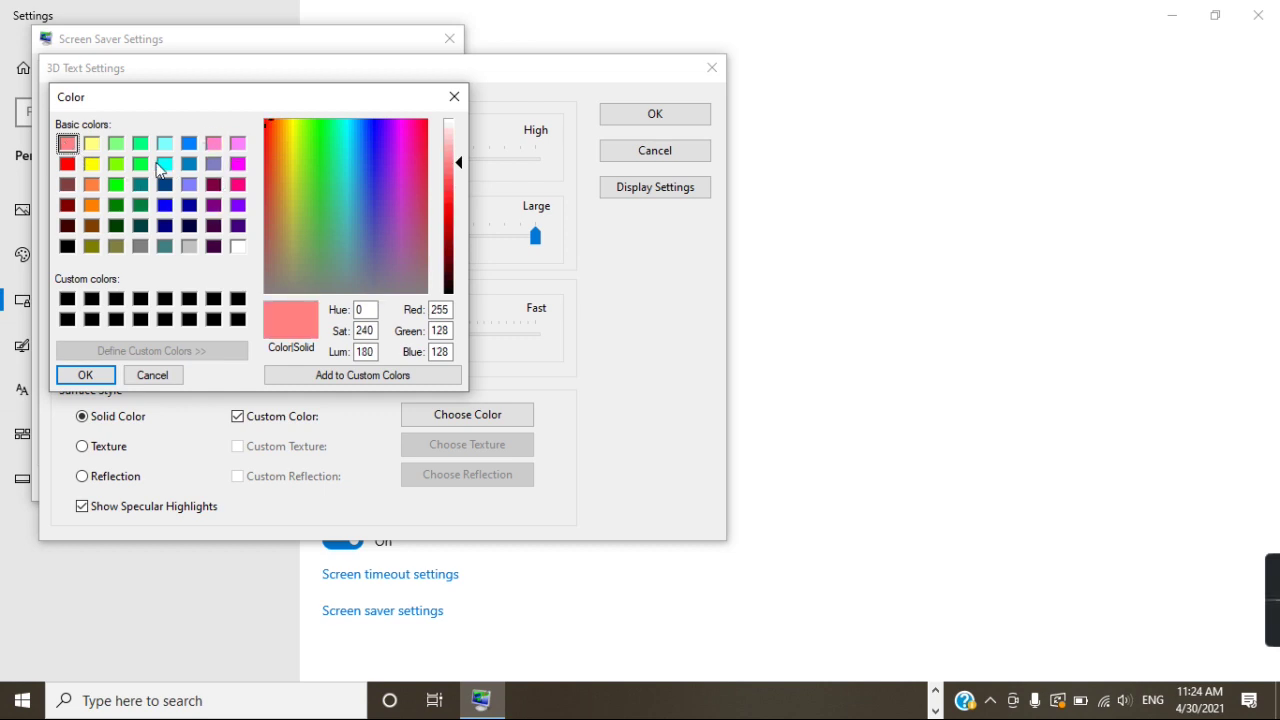
left_click(116, 144)
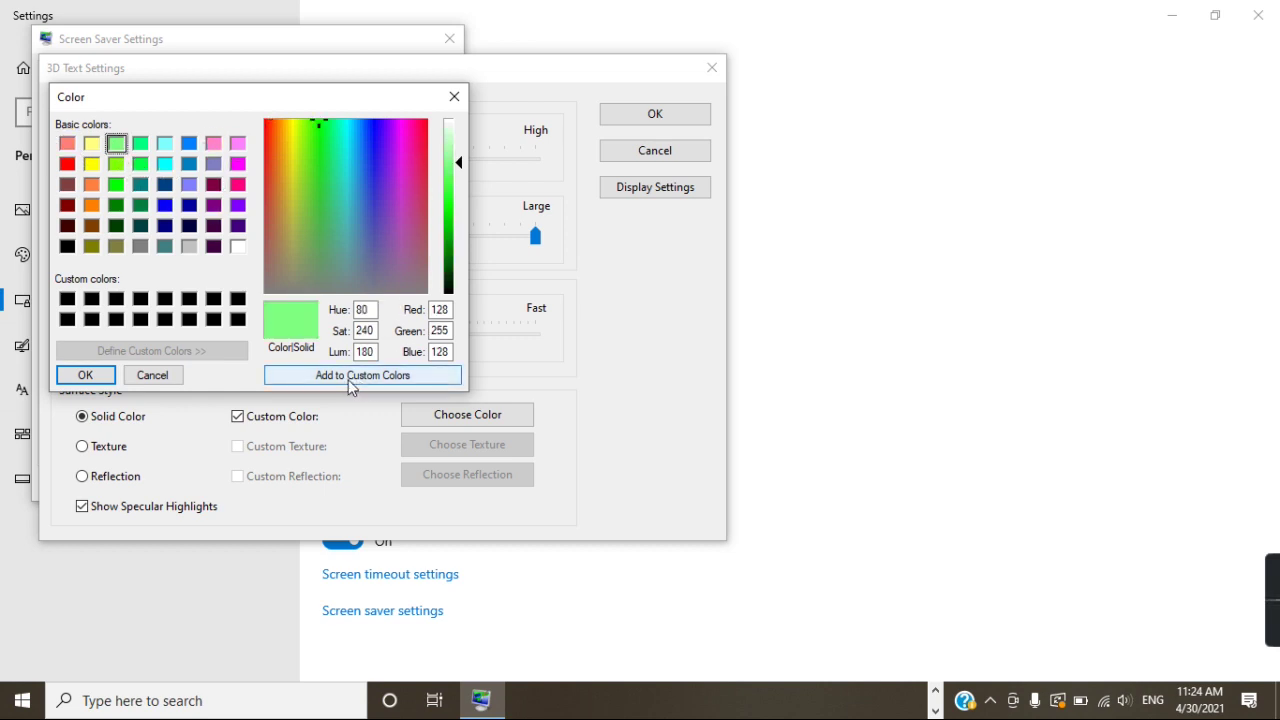
left_click(86, 375)
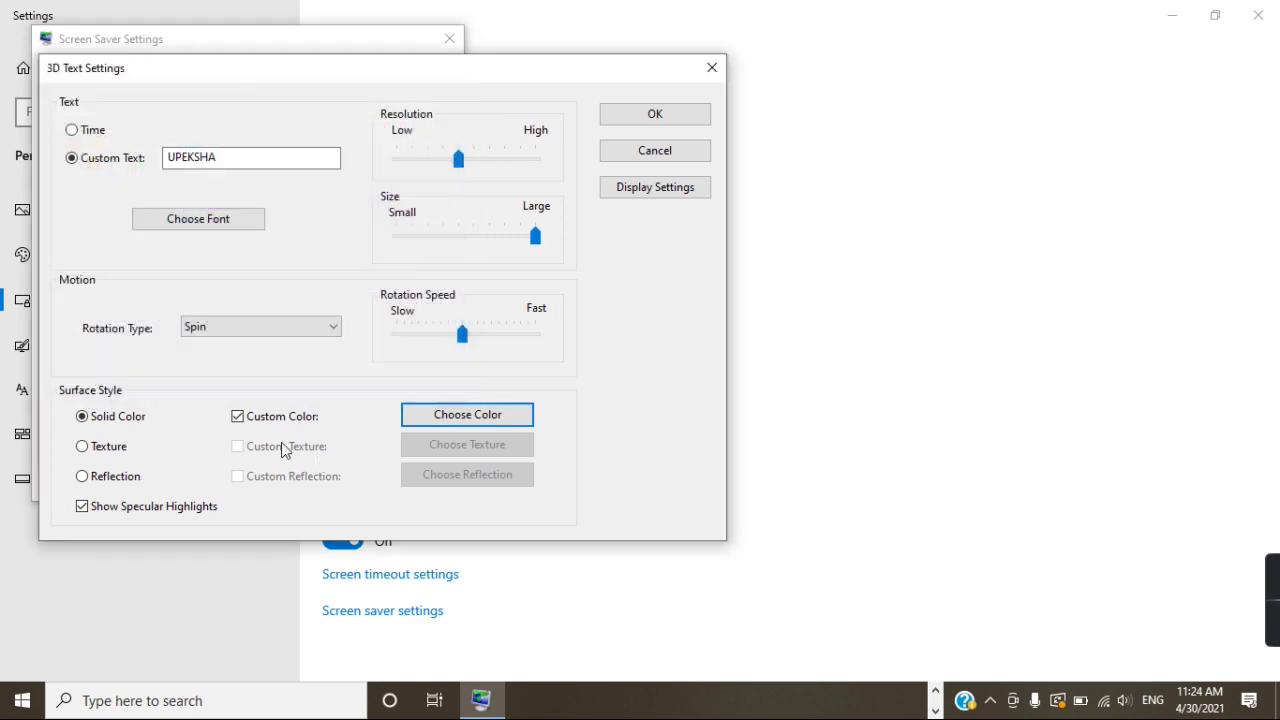
- Set the rotation type to See-saw with a slower rotation speed and accept the 3D Text settings
left_click(295, 323)
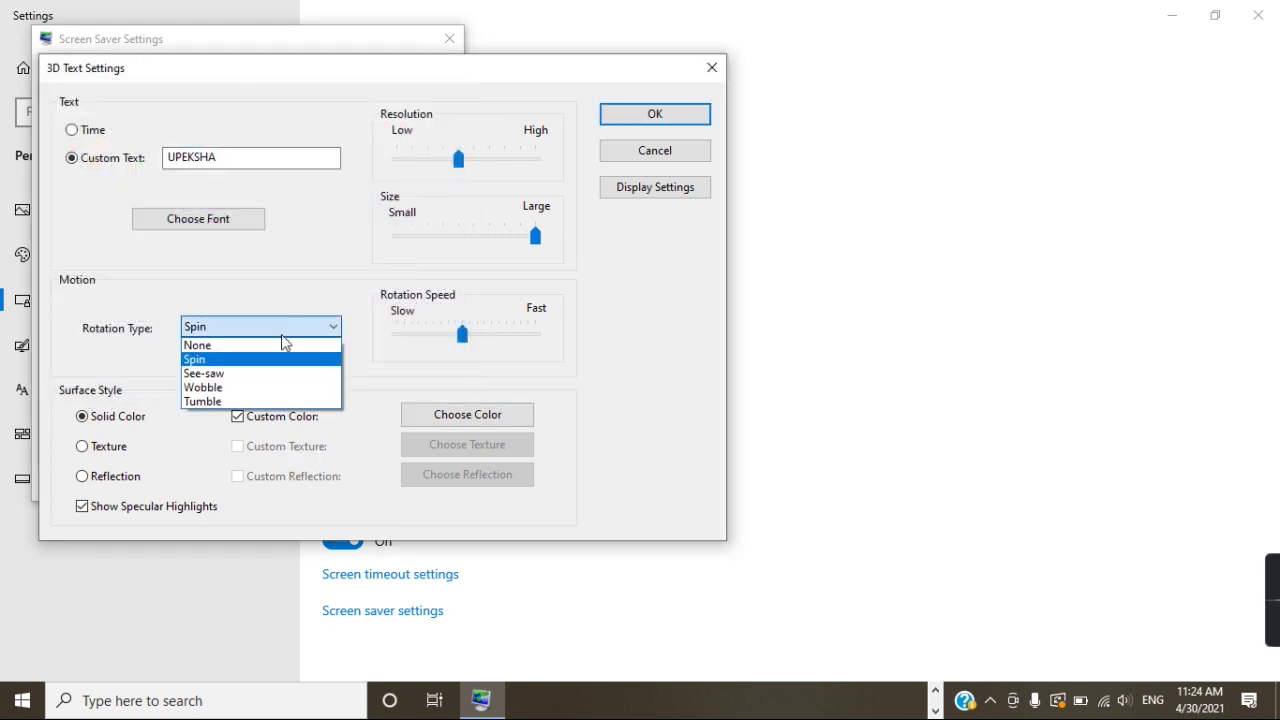
left_click(231, 374)
left_click_drag(460, 334, 421, 338)
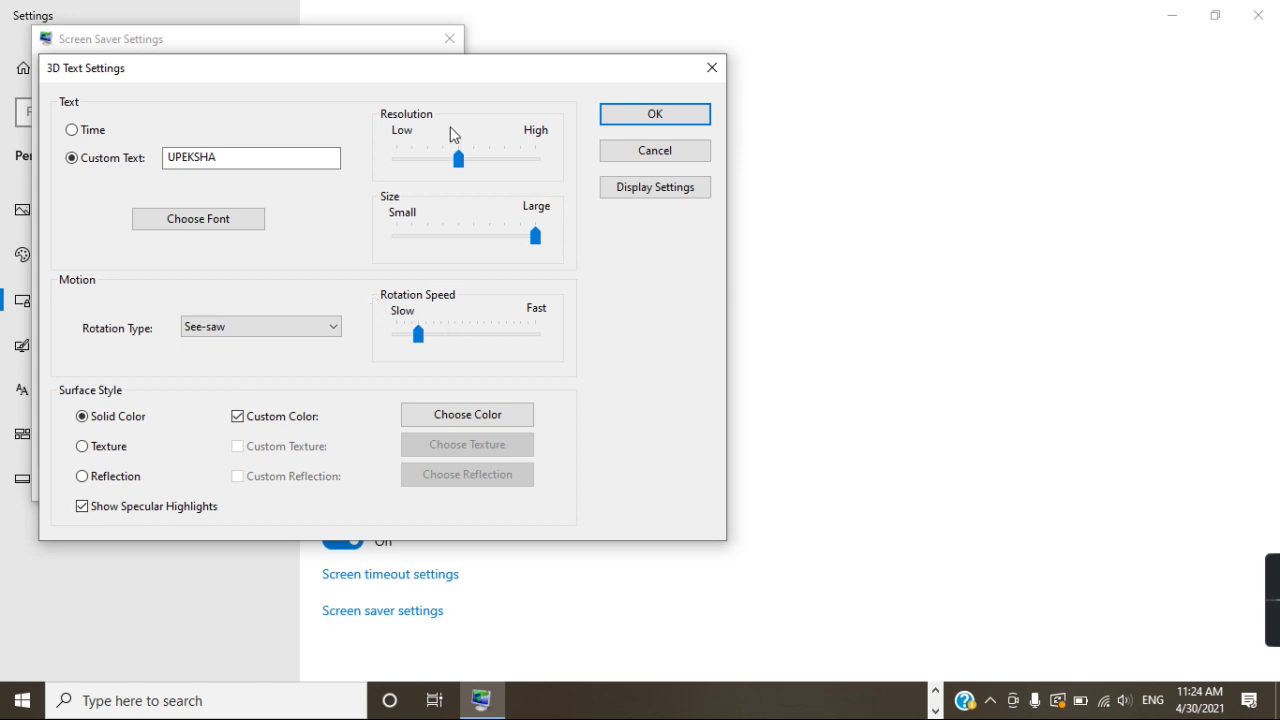
left_click(676, 126)
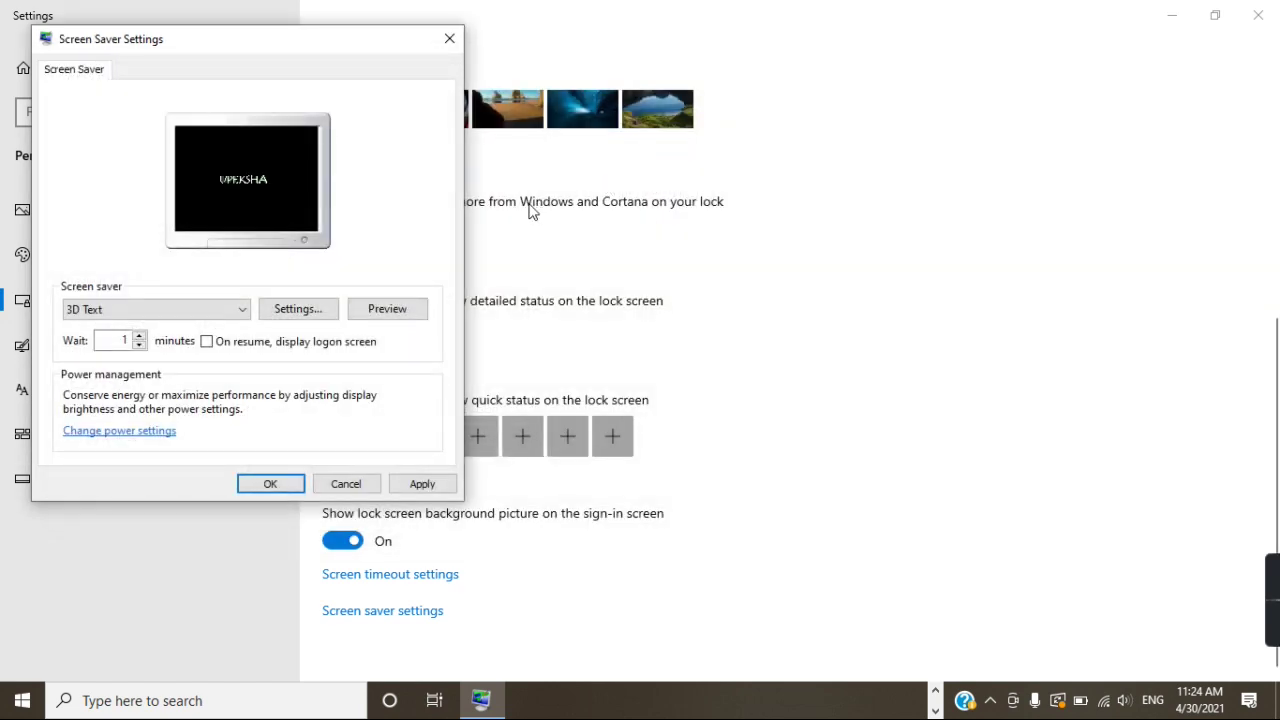
- Preview the 3D Text screen saver in full screen and close the Screen Saver Settings dialog
left_click(388, 310)
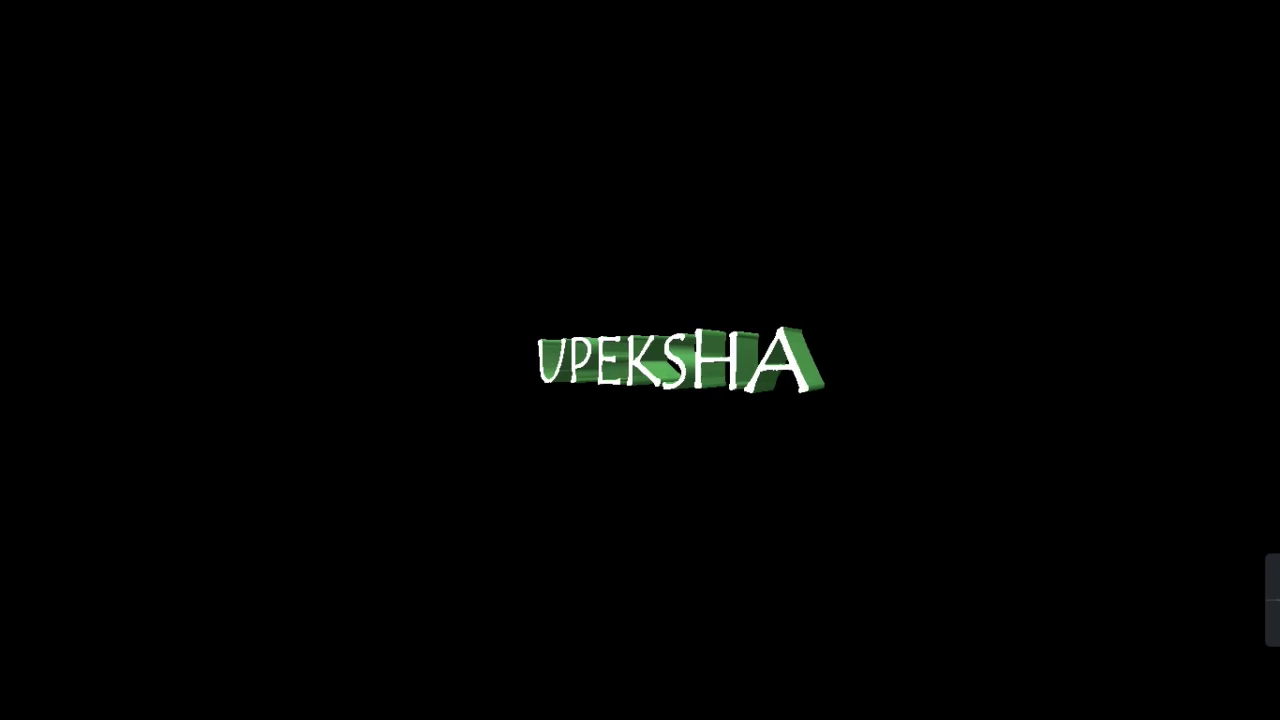
mouse_move(273, 290)
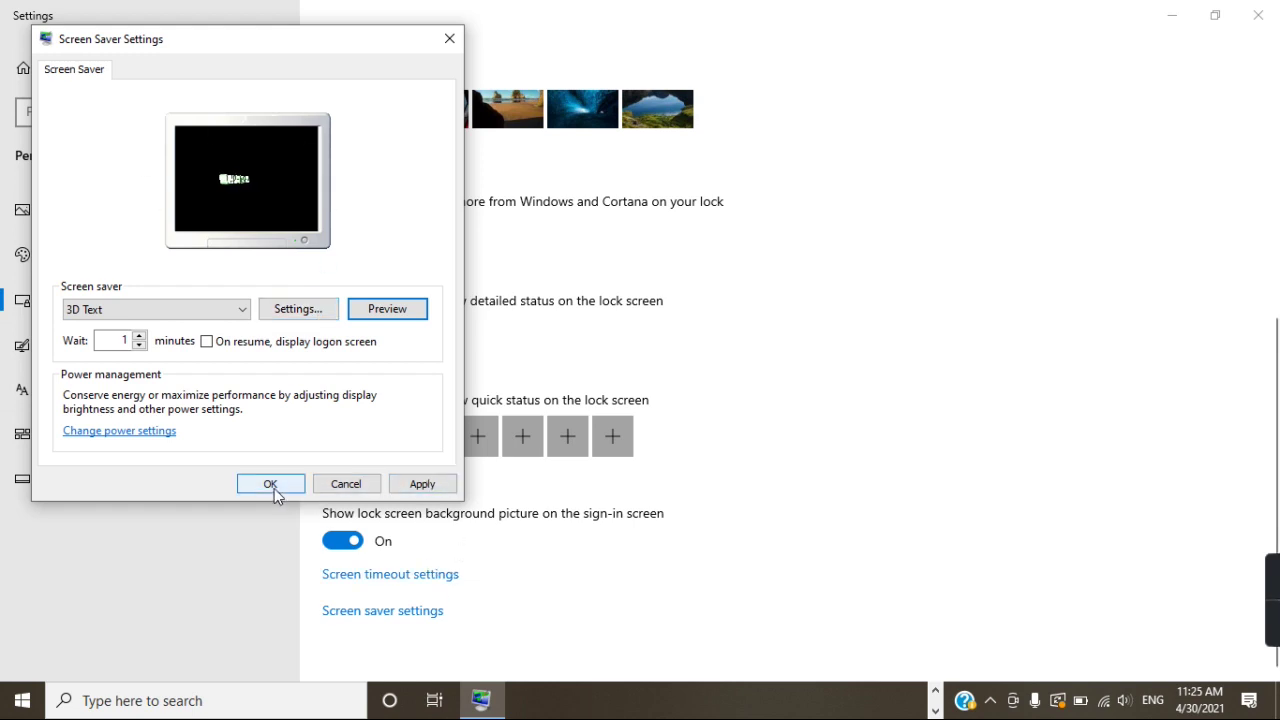
left_click(449, 38)
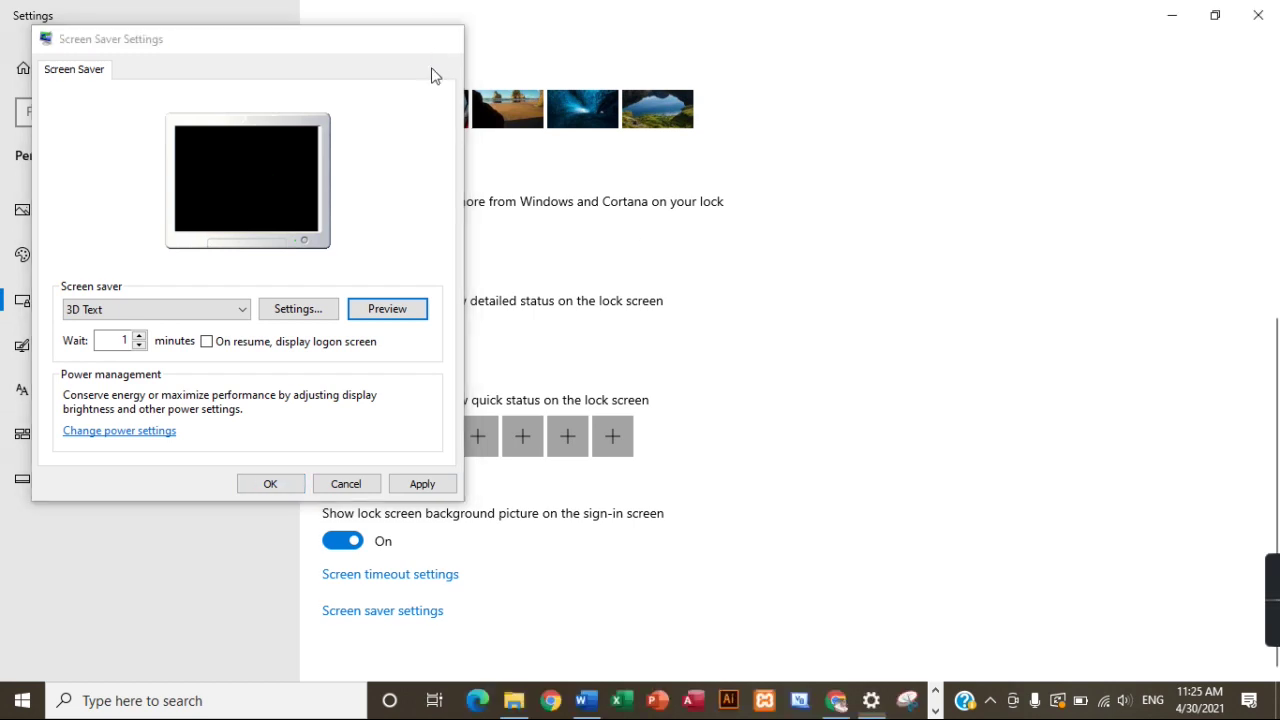
- Switch back to the nvq 3 final paper in Word and view the question on file extensions
left_click(589, 700)
scroll(527, 444, "down", 1)
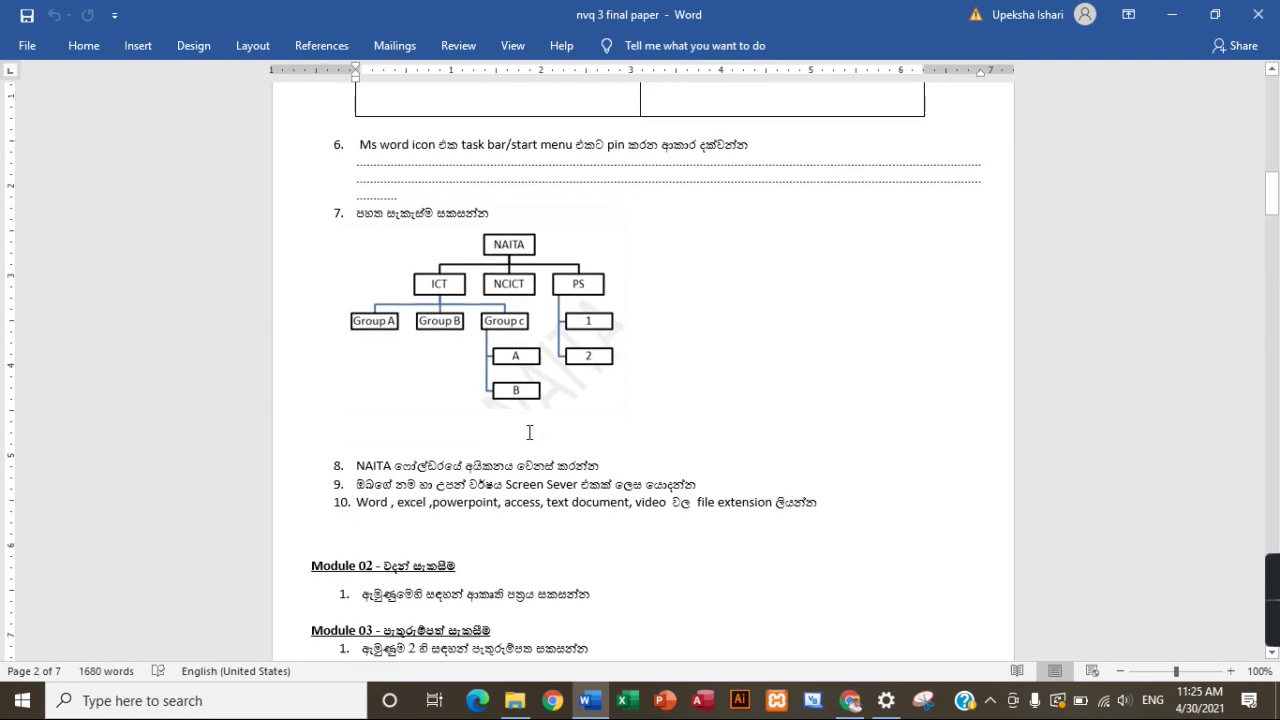